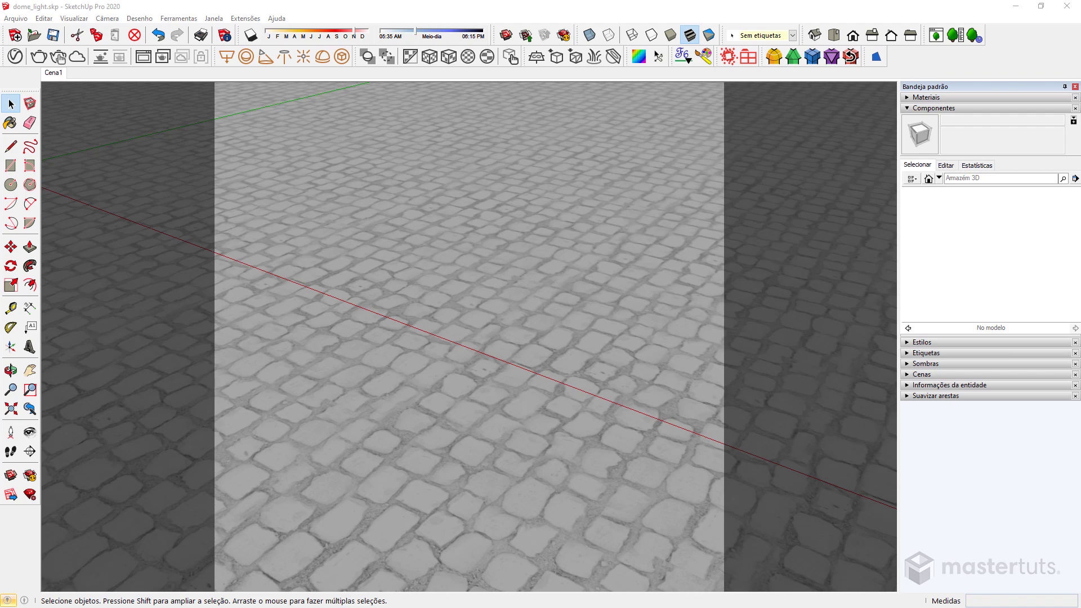
Write the note 'HDR e EXR' in a new Notepad document, select it and minimize Notepad.
{"action": "key", "text": "super"}
{"action": "key", "text": "Return"}
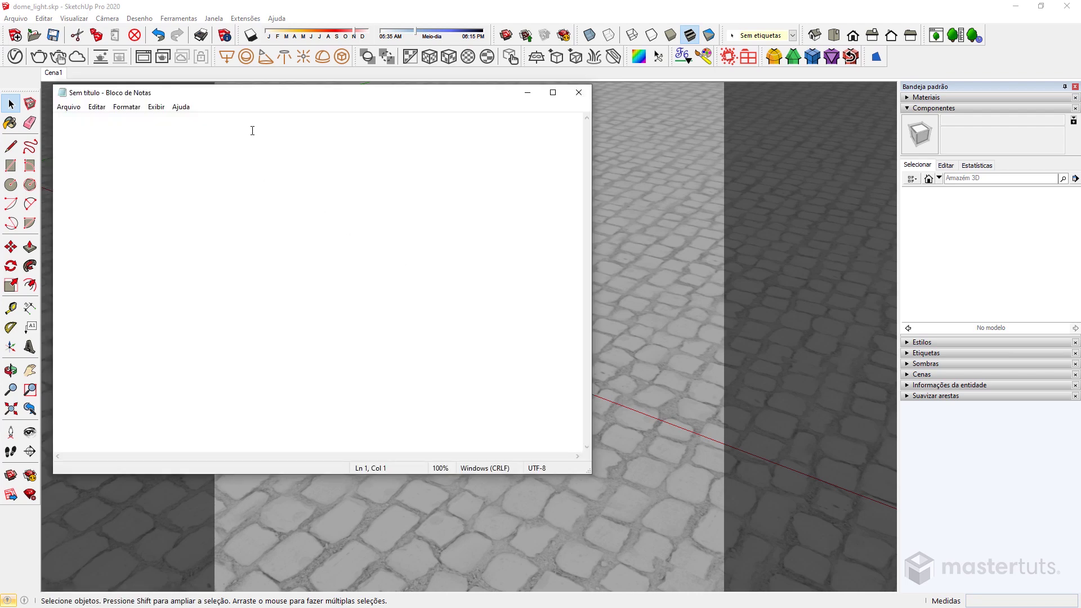
{"action": "type", "text": "HD"}
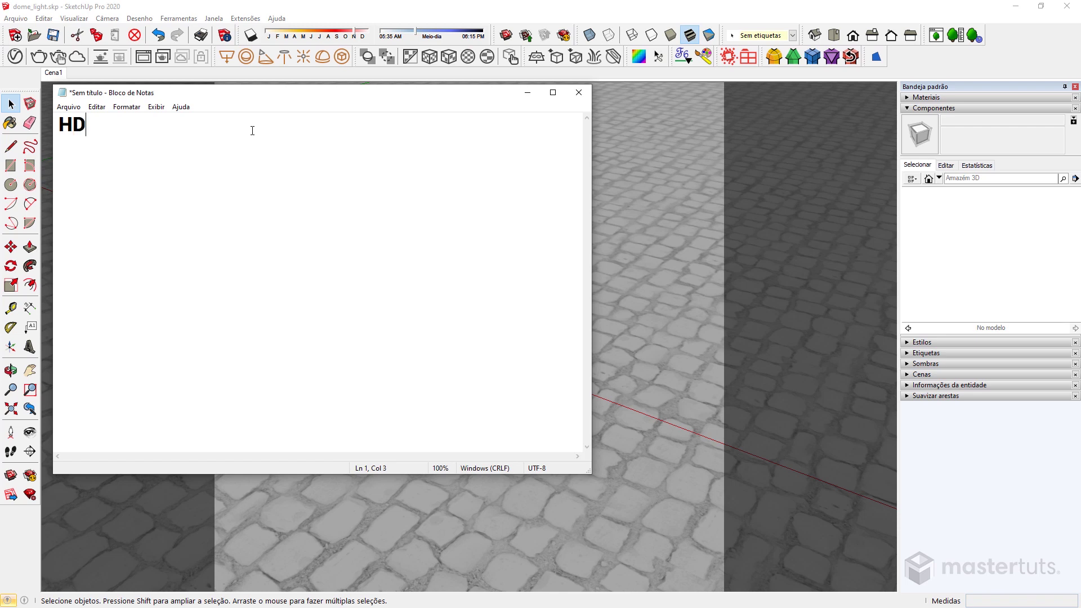
{"action": "type", "text": "R "}
{"action": "type", "text": "e "}
{"action": "type", "text": "EXR"}
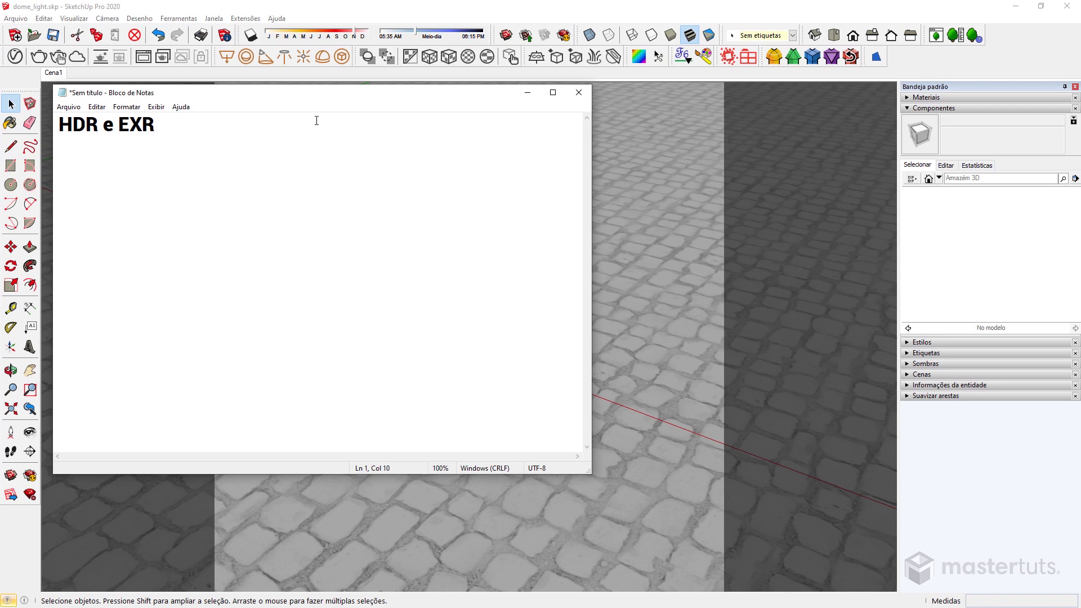
{"action": "key", "text": "shift+Home"}
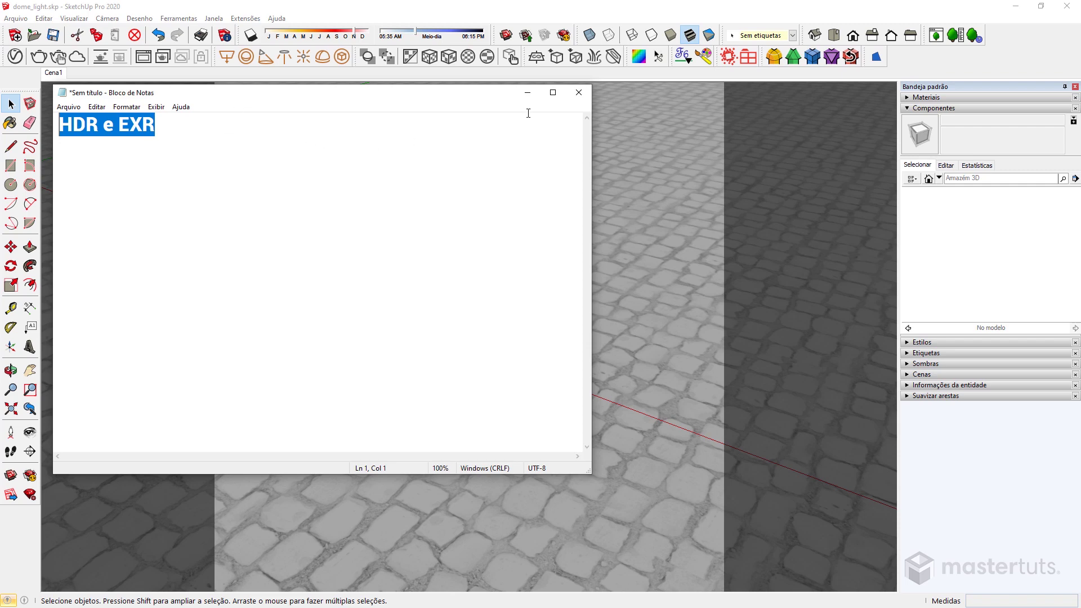
{"action": "left_click", "coordinate": [528, 93]}
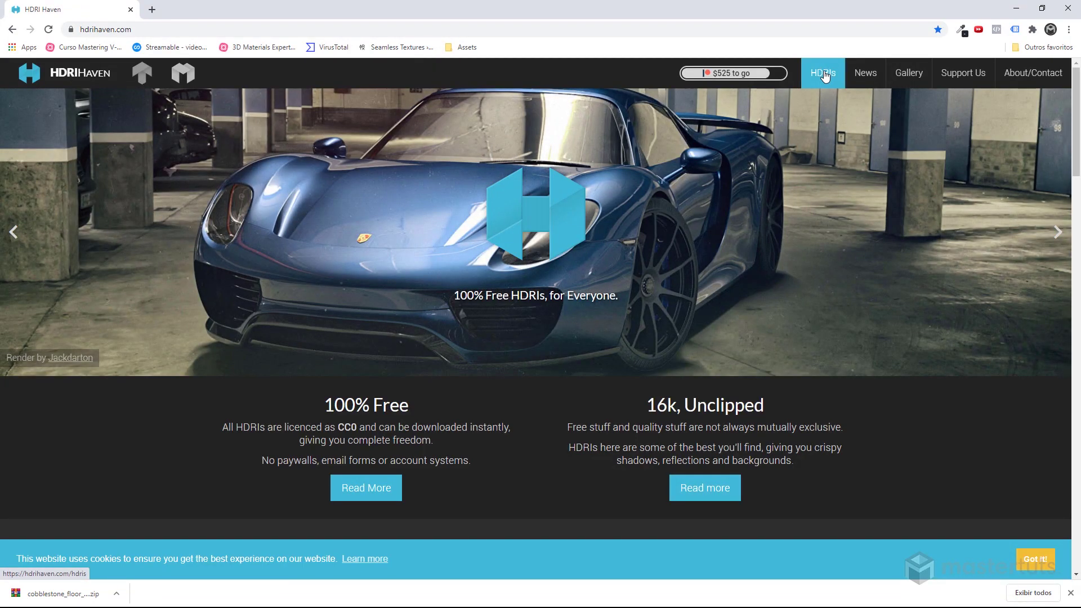
Open HDRI Haven's All HDRIs library page from the top navigation.
{"action": "left_click", "coordinate": [826, 73]}
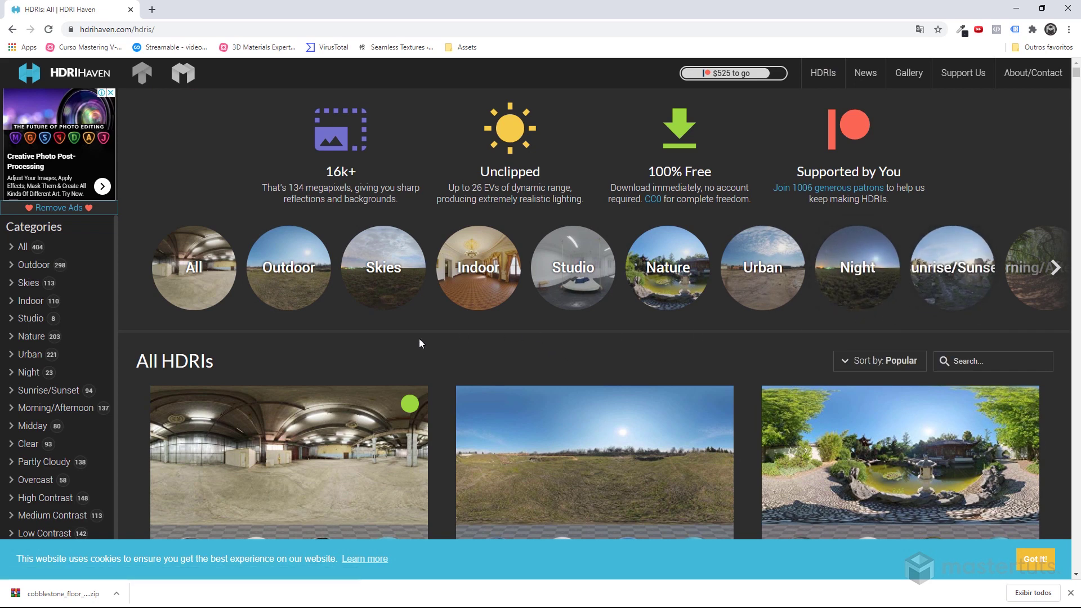
Filter the HDRI catalogue to the Outdoor category and browse its thumbnails.
{"action": "left_click", "coordinate": [284, 280]}
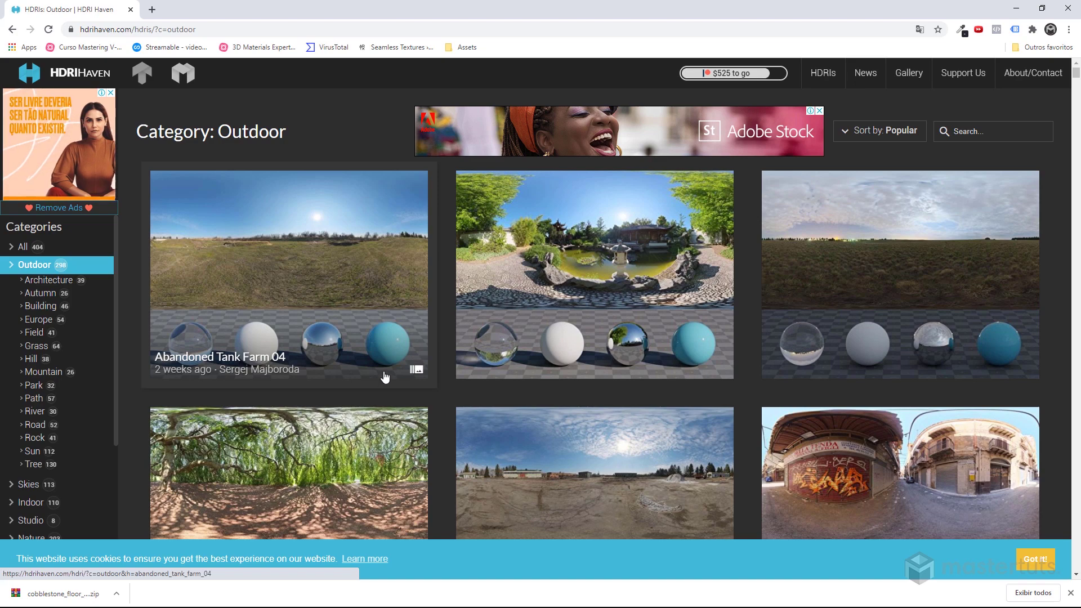
{"action": "scroll", "coordinate": [450, 310], "scroll_direction": "down", "scroll_amount": 3}
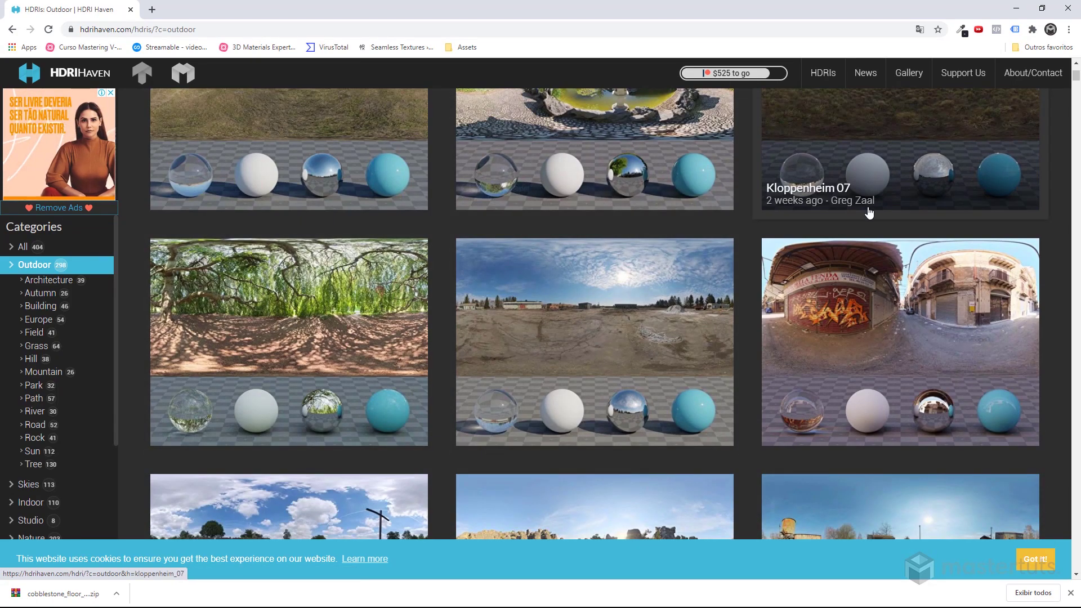
{"action": "scroll", "coordinate": [470, 394], "scroll_direction": "down", "scroll_amount": 3}
{"action": "scroll", "coordinate": [278, 334], "scroll_direction": "down", "scroll_amount": 2}
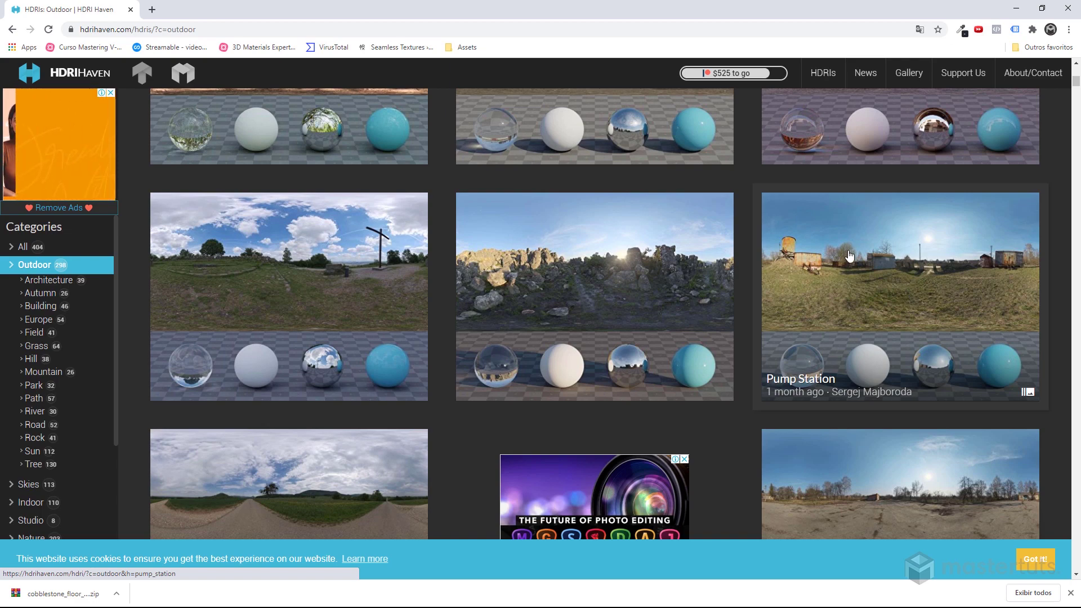
{"action": "scroll", "coordinate": [906, 315], "scroll_direction": "up", "scroll_amount": 2}
{"action": "scroll", "coordinate": [901, 344], "scroll_direction": "up", "scroll_amount": 3}
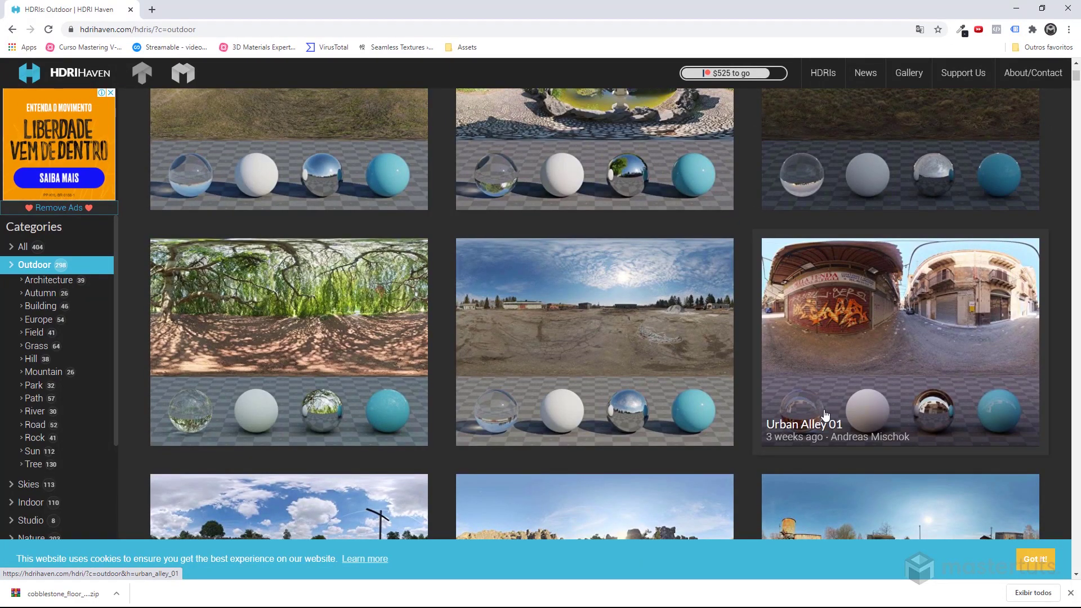
{"action": "scroll", "coordinate": [833, 253], "scroll_direction": "up", "scroll_amount": 2}
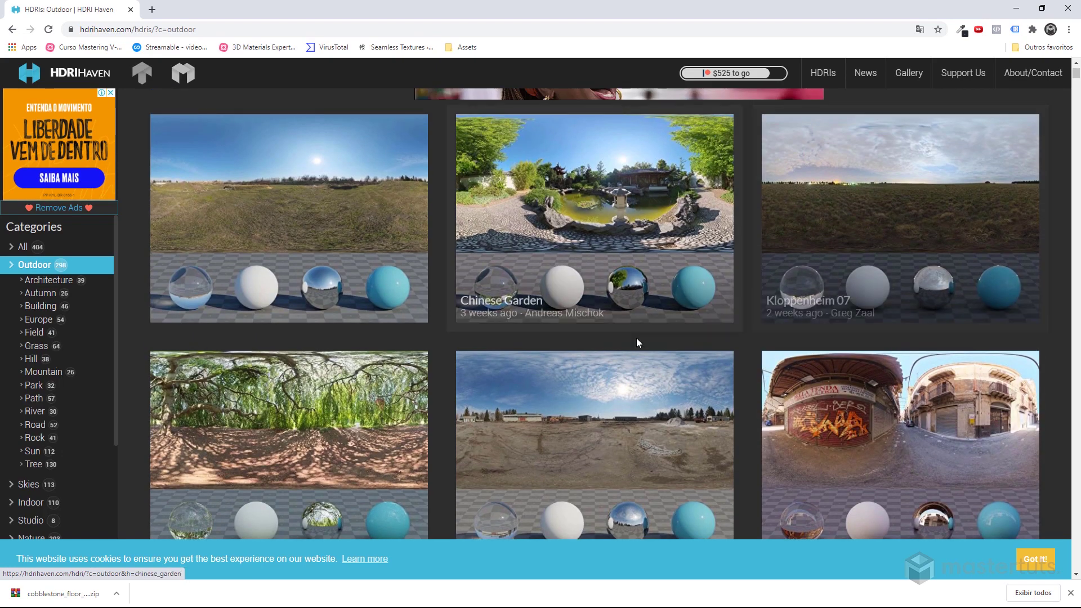
Scroll the Outdoor grid down until the Autumn Park thumbnail appears.
{"action": "scroll", "coordinate": [597, 332], "scroll_direction": "down", "scroll_amount": 2}
{"action": "scroll", "coordinate": [394, 211], "scroll_direction": "down", "scroll_amount": 1}
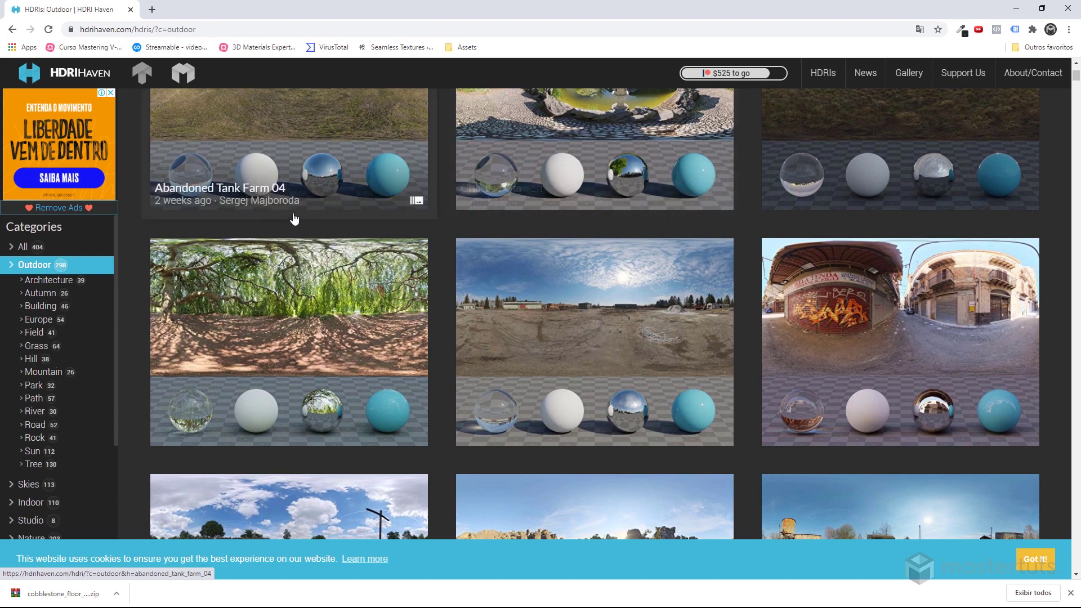
{"action": "scroll", "coordinate": [332, 266], "scroll_direction": "up", "scroll_amount": 2}
{"action": "scroll", "coordinate": [332, 266], "scroll_direction": "up", "scroll_amount": 2}
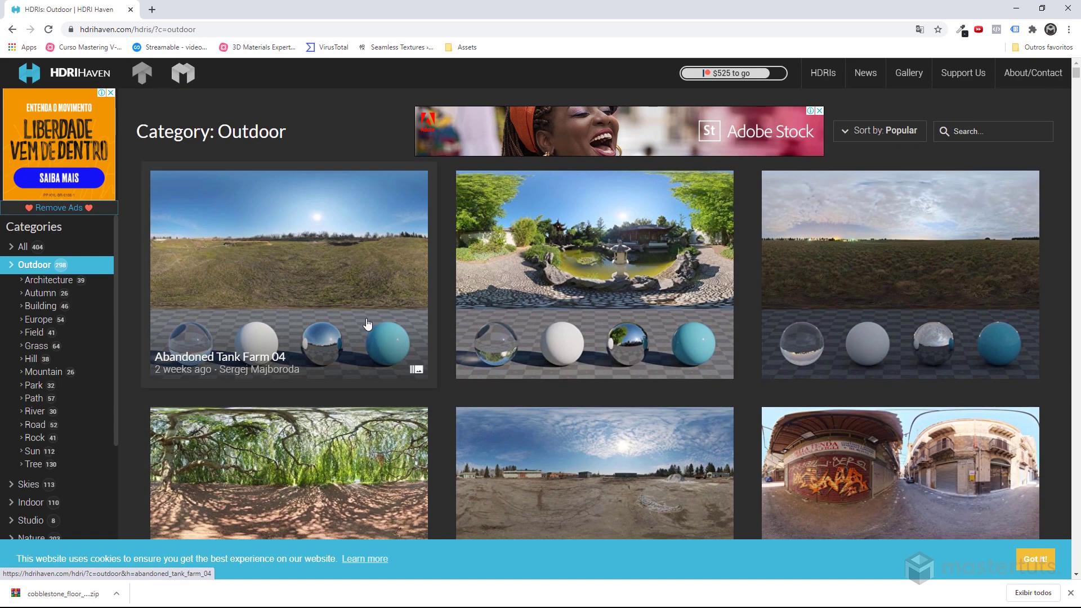
{"action": "scroll", "coordinate": [355, 315], "scroll_direction": "down", "scroll_amount": 2}
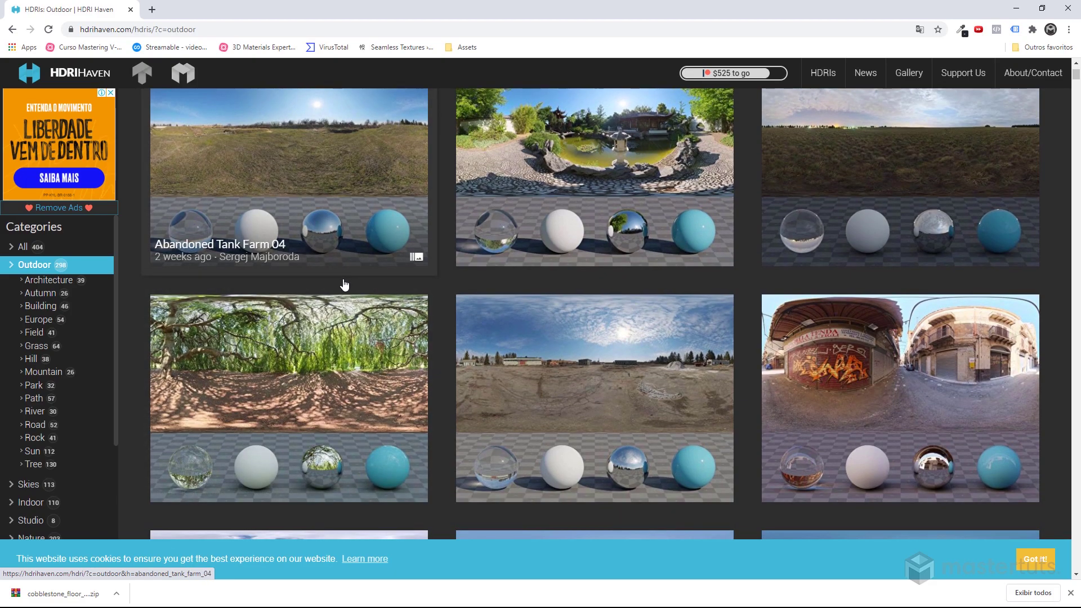
{"action": "scroll", "coordinate": [504, 330], "scroll_direction": "down", "scroll_amount": 4}
{"action": "scroll", "coordinate": [619, 316], "scroll_direction": "down", "scroll_amount": 4}
{"action": "scroll", "coordinate": [732, 304], "scroll_direction": "down", "scroll_amount": 3}
{"action": "scroll", "coordinate": [839, 291], "scroll_direction": "down", "scroll_amount": 1}
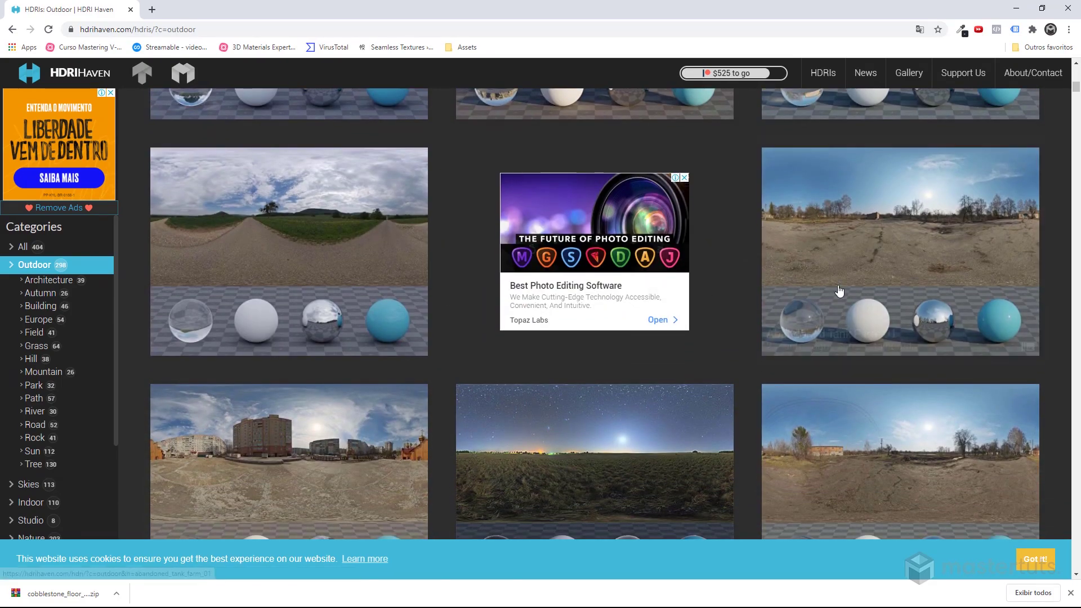
{"action": "scroll", "coordinate": [665, 291], "scroll_direction": "down", "scroll_amount": 3}
{"action": "scroll", "coordinate": [495, 298], "scroll_direction": "down", "scroll_amount": 2}
{"action": "scroll", "coordinate": [563, 313], "scroll_direction": "down", "scroll_amount": 3}
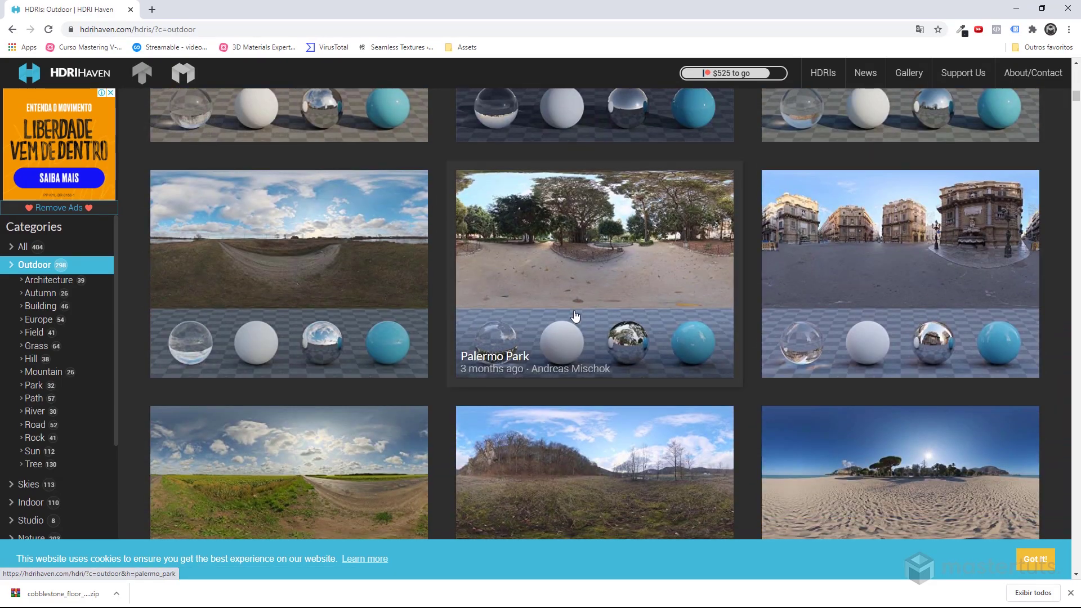
{"action": "scroll", "coordinate": [575, 316], "scroll_direction": "down", "scroll_amount": 3}
{"action": "scroll", "coordinate": [574, 320], "scroll_direction": "down", "scroll_amount": 1}
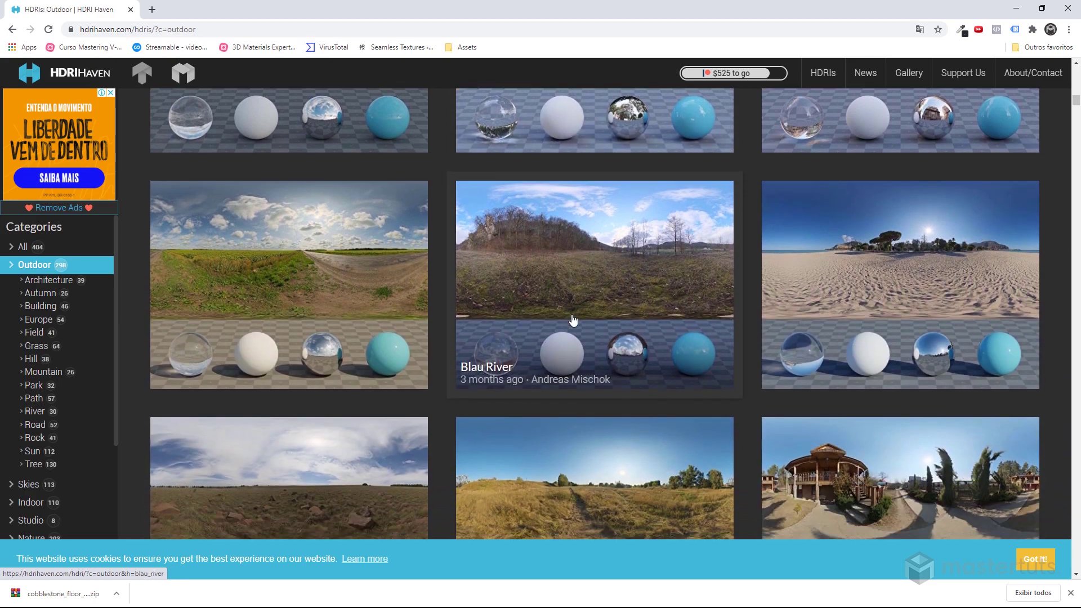
{"action": "scroll", "coordinate": [574, 319], "scroll_direction": "down", "scroll_amount": 2}
{"action": "scroll", "coordinate": [575, 315], "scroll_direction": "down", "scroll_amount": 2}
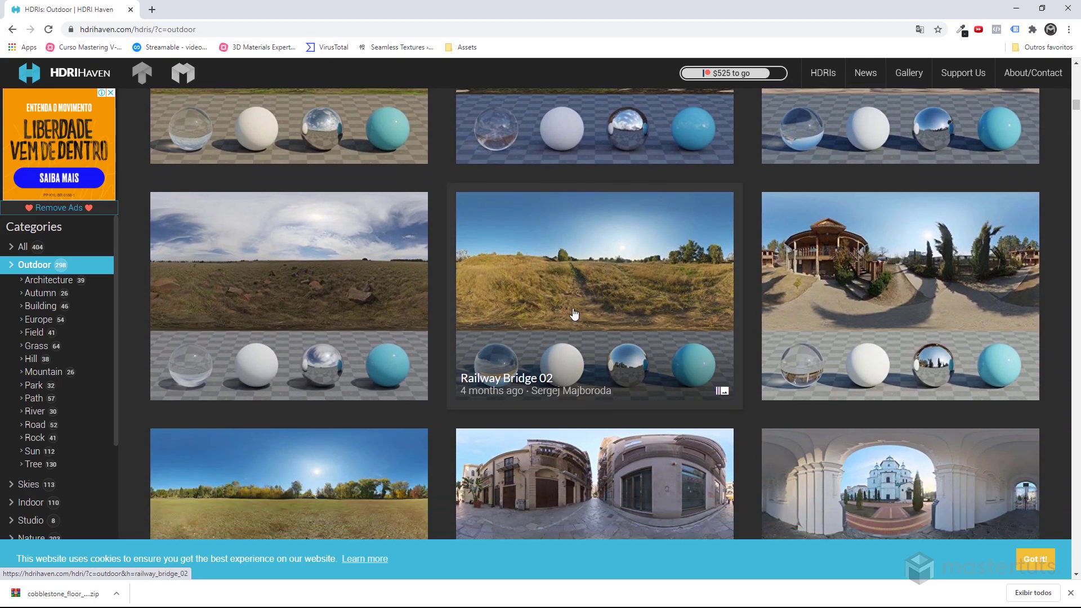
{"action": "scroll", "coordinate": [431, 329], "scroll_direction": "down", "scroll_amount": 2}
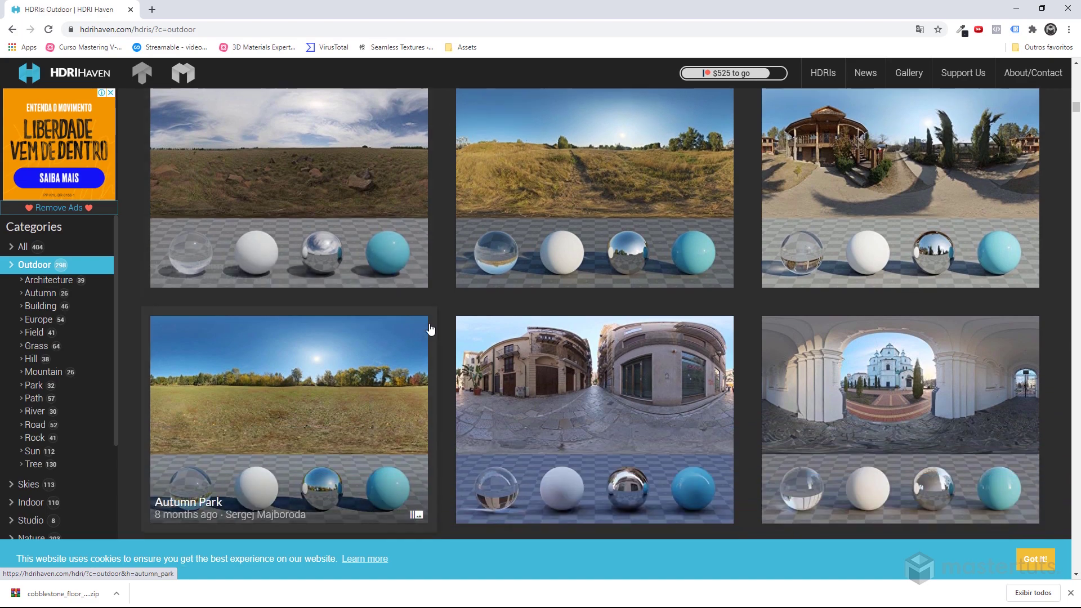
{"action": "scroll", "coordinate": [431, 329], "scroll_direction": "down", "scroll_amount": 2}
{"action": "scroll", "coordinate": [318, 247], "scroll_direction": "down", "scroll_amount": 1}
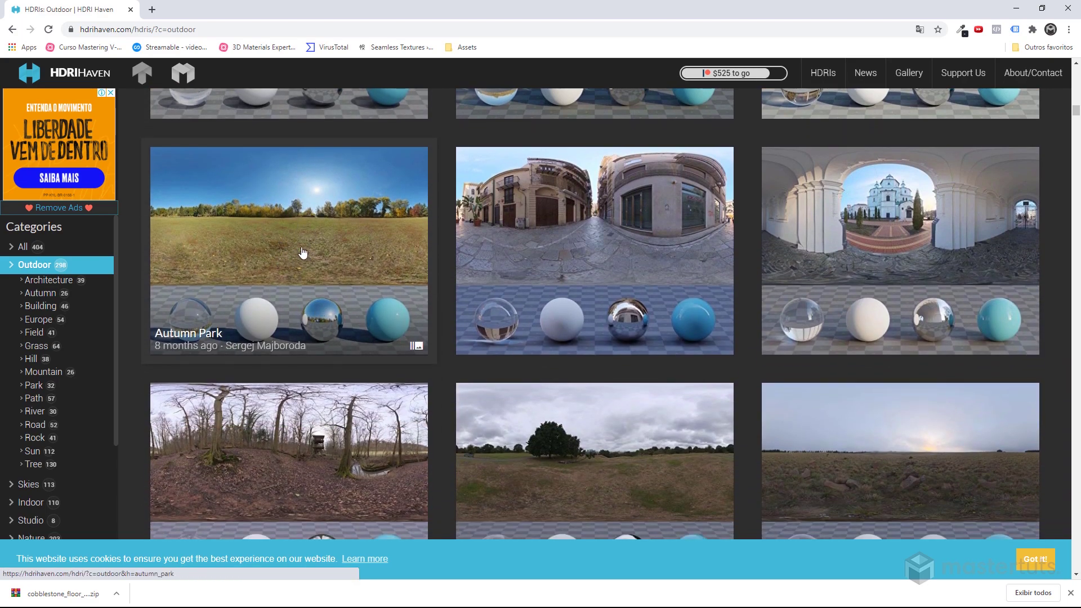
Open the Autumn Park HDRI detail page and scroll through its content.
{"action": "left_click", "coordinate": [302, 253]}
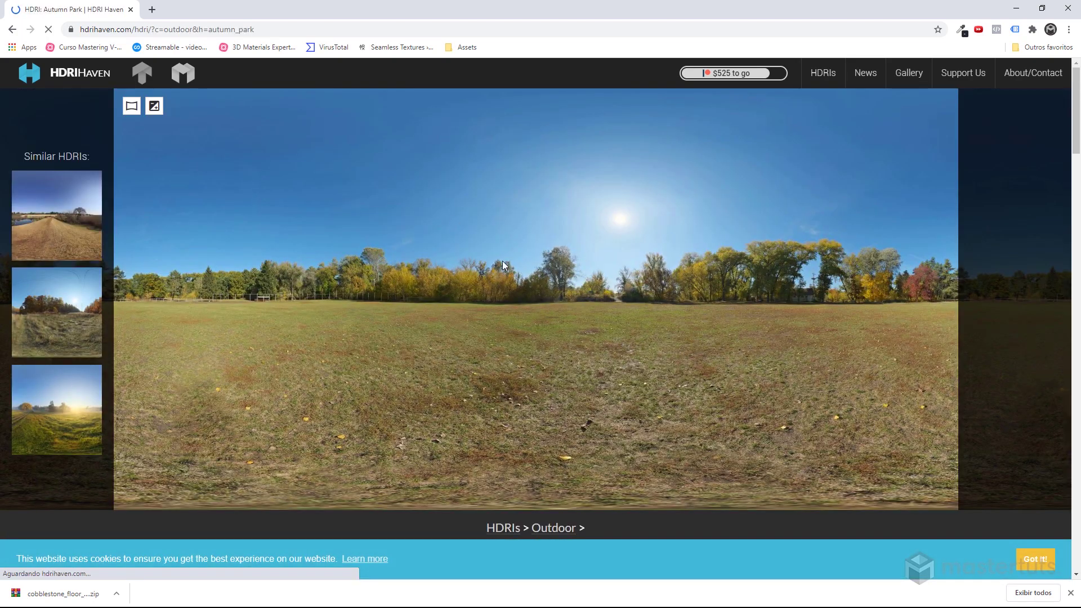
{"action": "scroll", "coordinate": [454, 225], "scroll_direction": "down", "scroll_amount": 5}
{"action": "scroll", "coordinate": [452, 225], "scroll_direction": "up", "scroll_amount": 2}
{"action": "scroll", "coordinate": [454, 242], "scroll_direction": "down", "scroll_amount": 2}
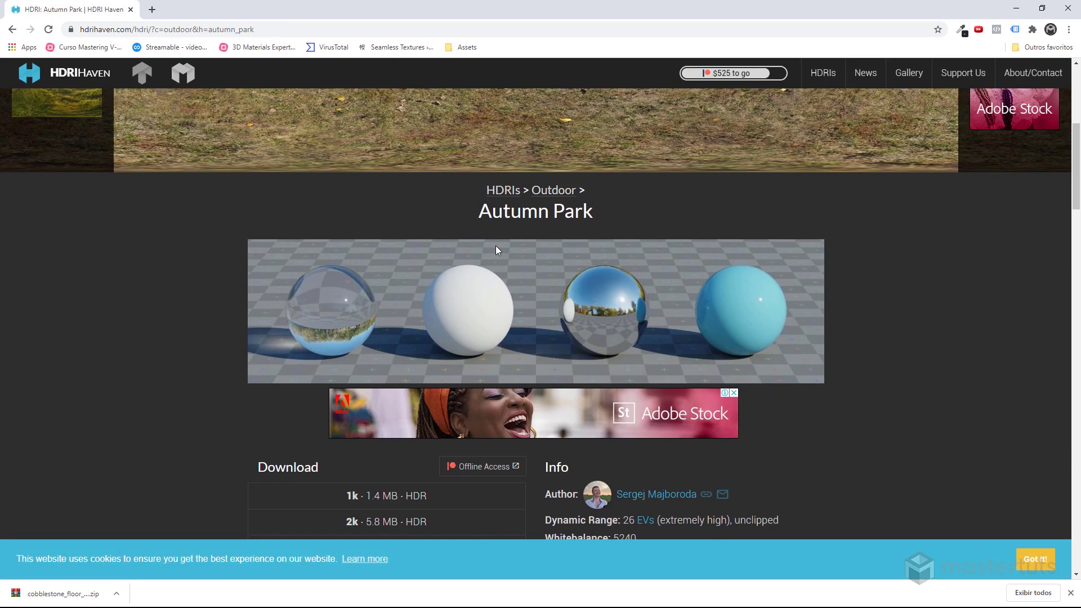
{"action": "scroll", "coordinate": [454, 251], "scroll_direction": "down", "scroll_amount": 2}
{"action": "scroll", "coordinate": [533, 189], "scroll_direction": "down", "scroll_amount": 2}
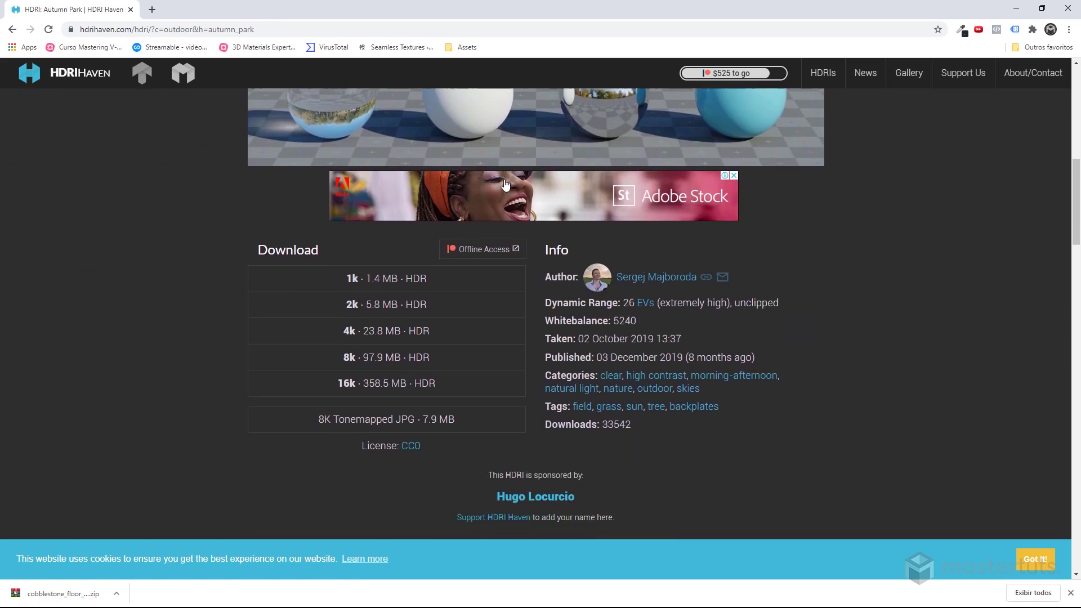
{"action": "scroll", "coordinate": [507, 189], "scroll_direction": "down", "scroll_amount": 1}
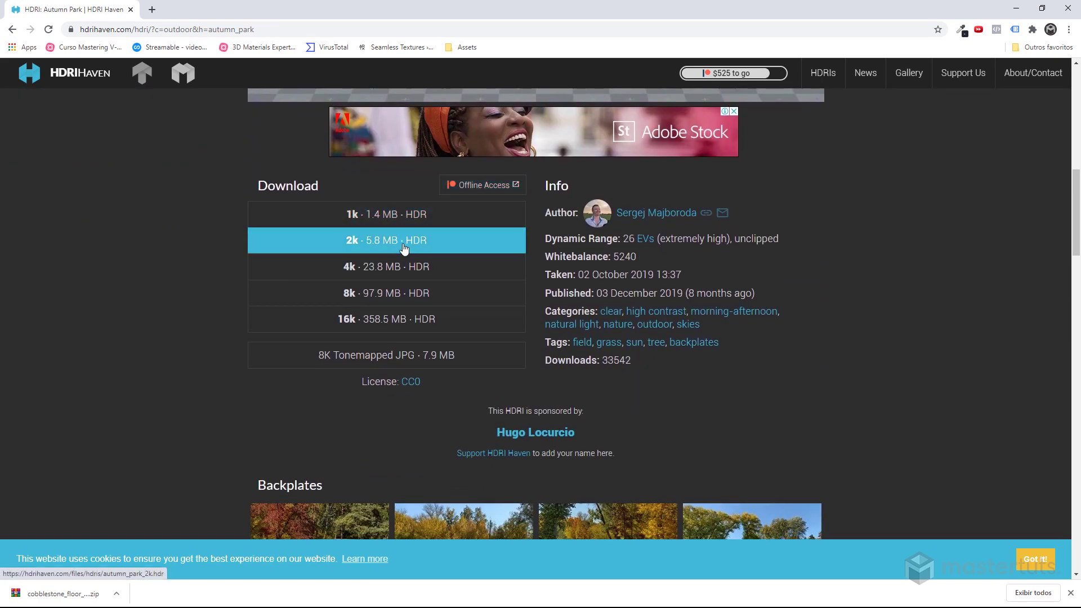
{"action": "scroll", "coordinate": [401, 242], "scroll_direction": "down", "scroll_amount": 3}
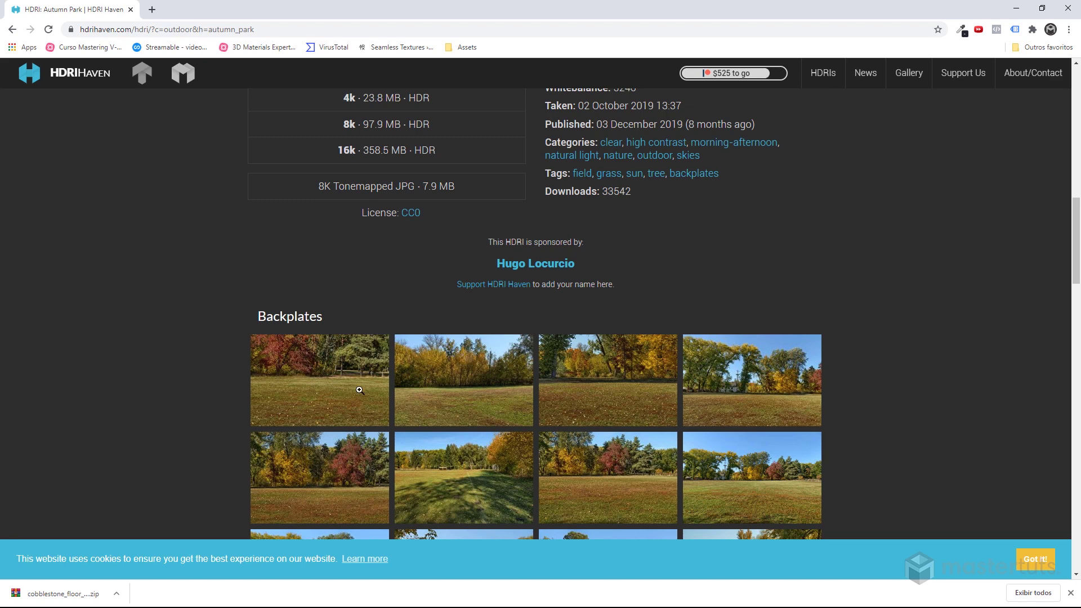
{"action": "scroll", "coordinate": [523, 369], "scroll_direction": "down", "scroll_amount": 3}
{"action": "scroll", "coordinate": [698, 307], "scroll_direction": "down", "scroll_amount": 2}
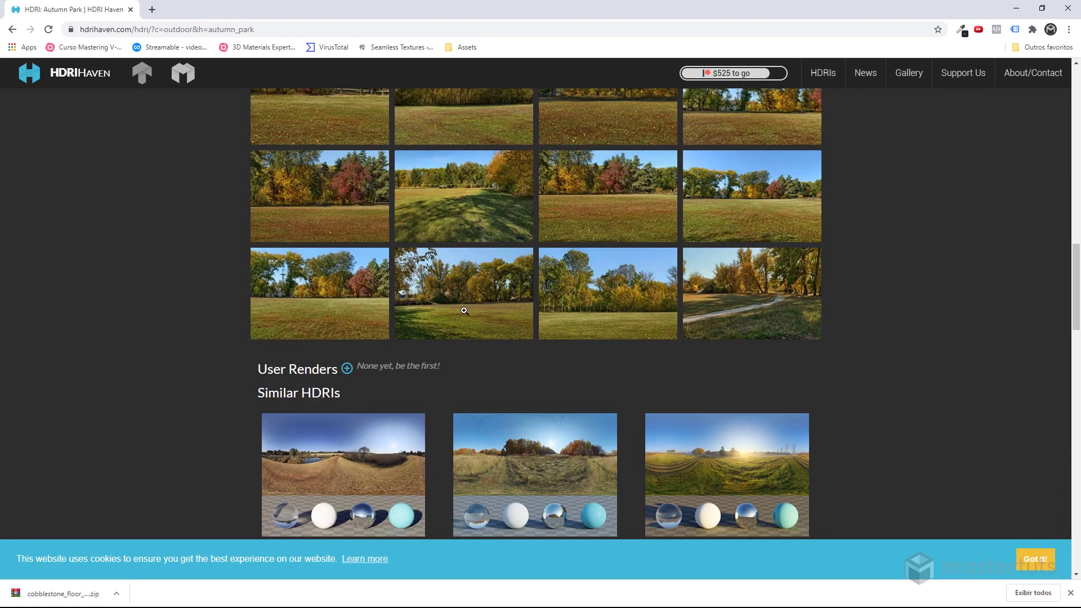
Download Autumn Park as the 4k HDR file (23.8 MB).
{"action": "scroll", "coordinate": [502, 305], "scroll_direction": "up", "scroll_amount": 2}
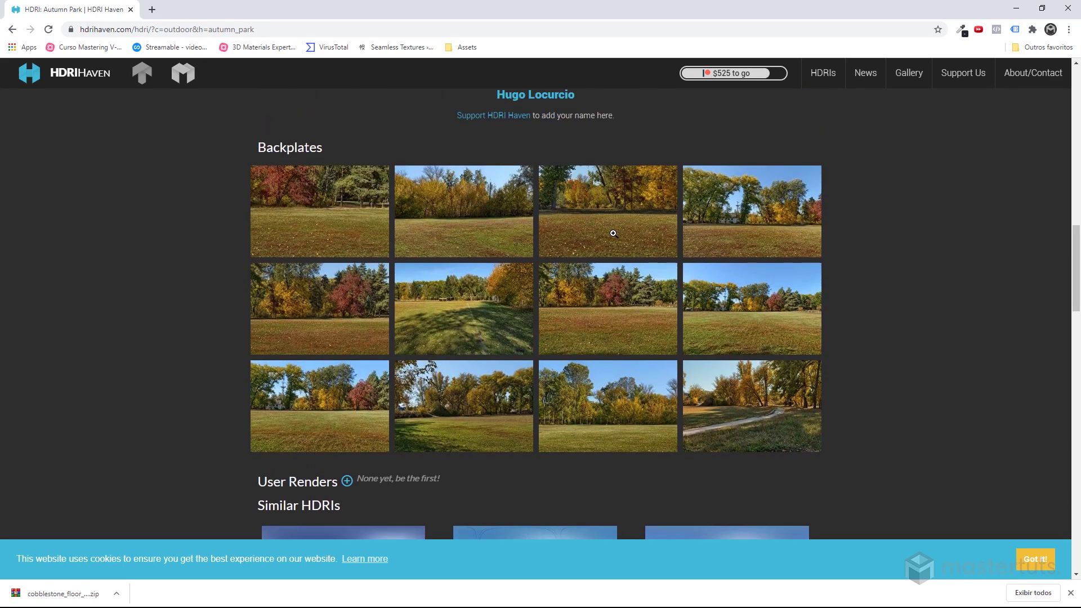
{"action": "scroll", "coordinate": [611, 235], "scroll_direction": "up", "scroll_amount": 2}
{"action": "scroll", "coordinate": [620, 305], "scroll_direction": "up", "scroll_amount": 3}
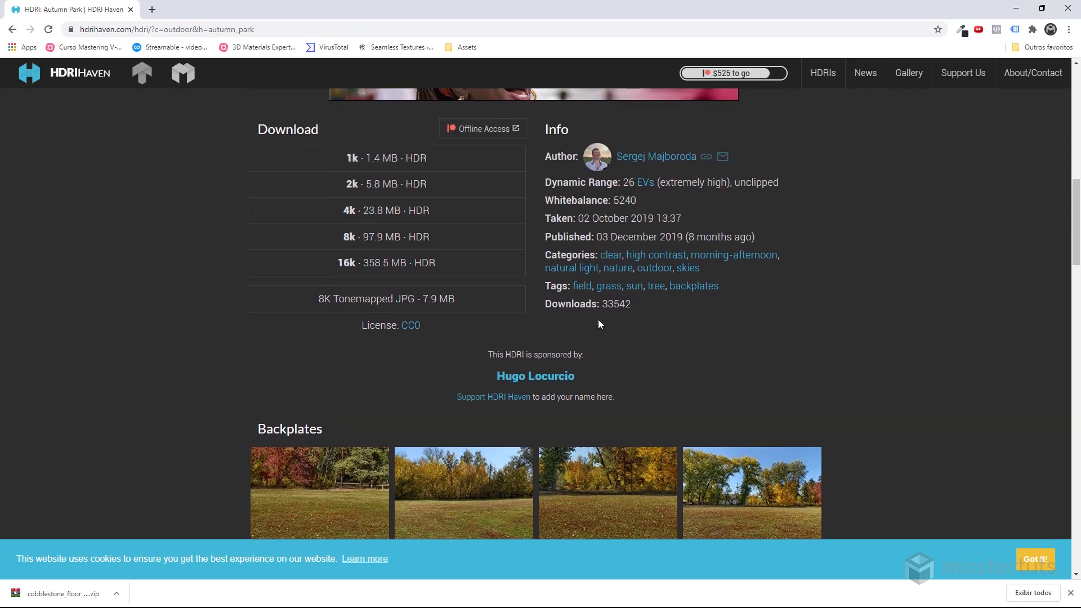
{"action": "scroll", "coordinate": [445, 225], "scroll_direction": "up", "scroll_amount": 3}
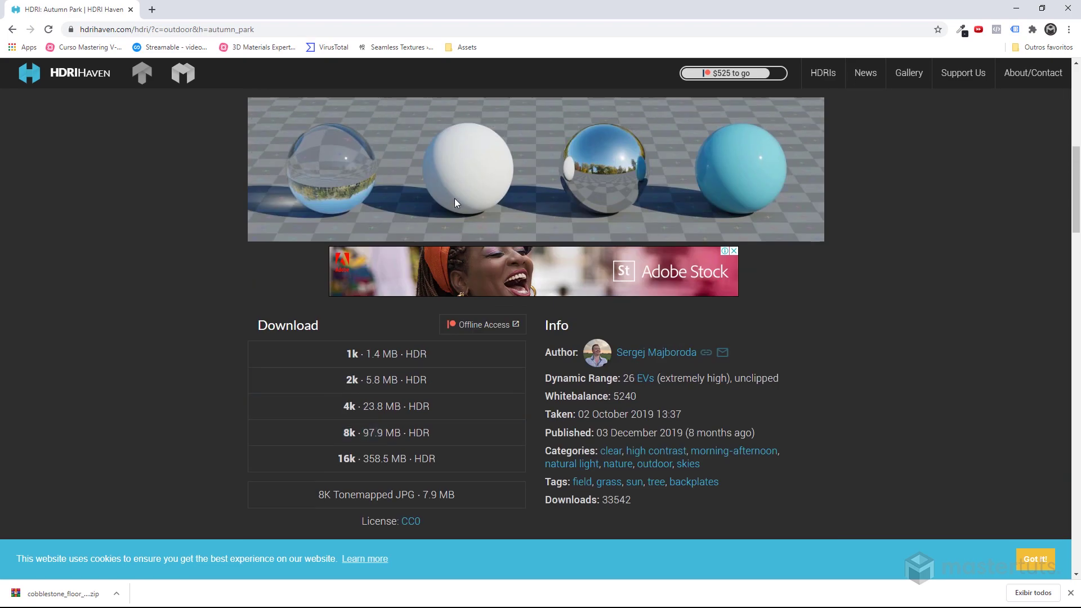
{"action": "scroll", "coordinate": [467, 242], "scroll_direction": "up", "scroll_amount": 8}
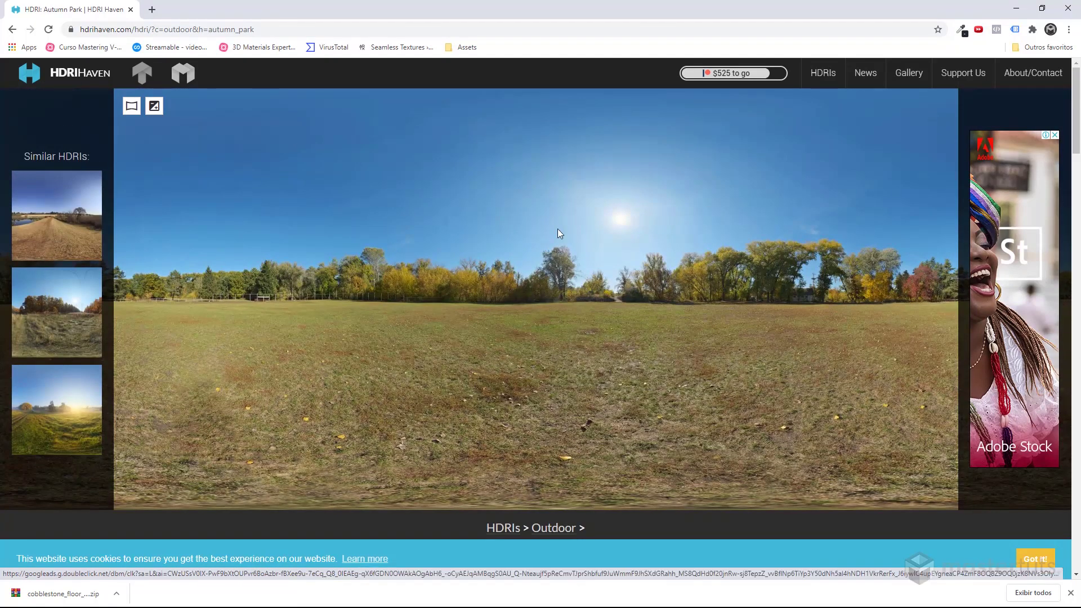
{"action": "scroll", "coordinate": [604, 252], "scroll_direction": "down", "scroll_amount": 2}
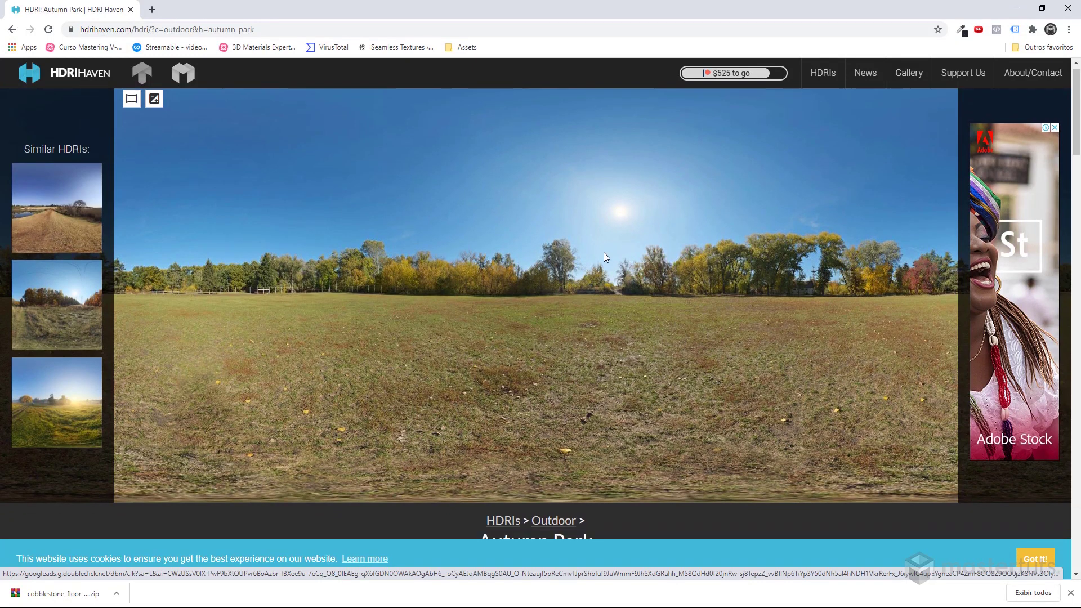
{"action": "scroll", "coordinate": [604, 257], "scroll_direction": "down", "scroll_amount": 3}
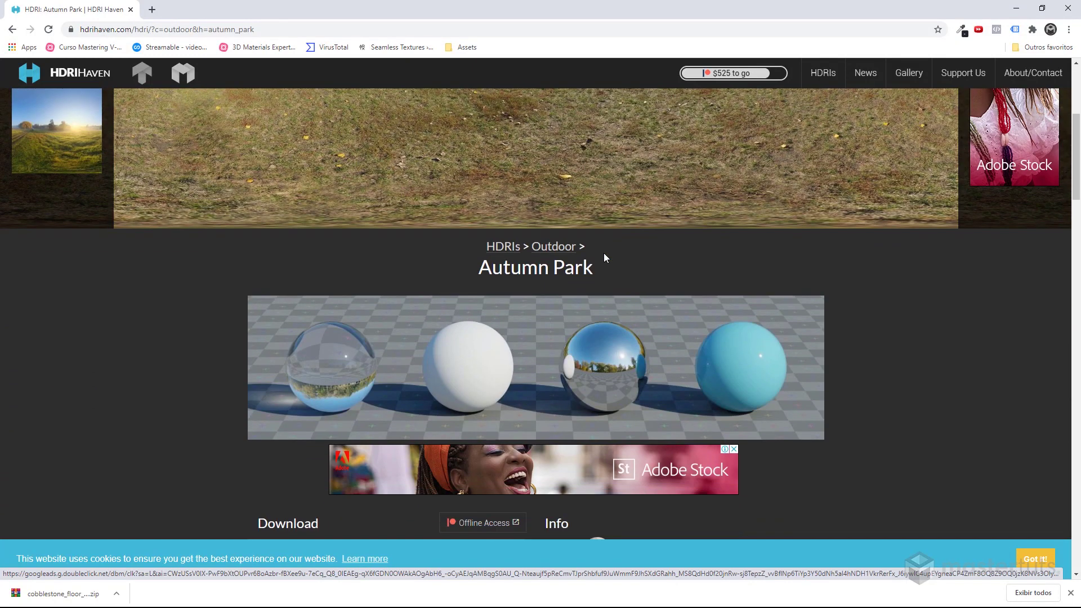
{"action": "scroll", "coordinate": [451, 310], "scroll_direction": "down", "scroll_amount": 5}
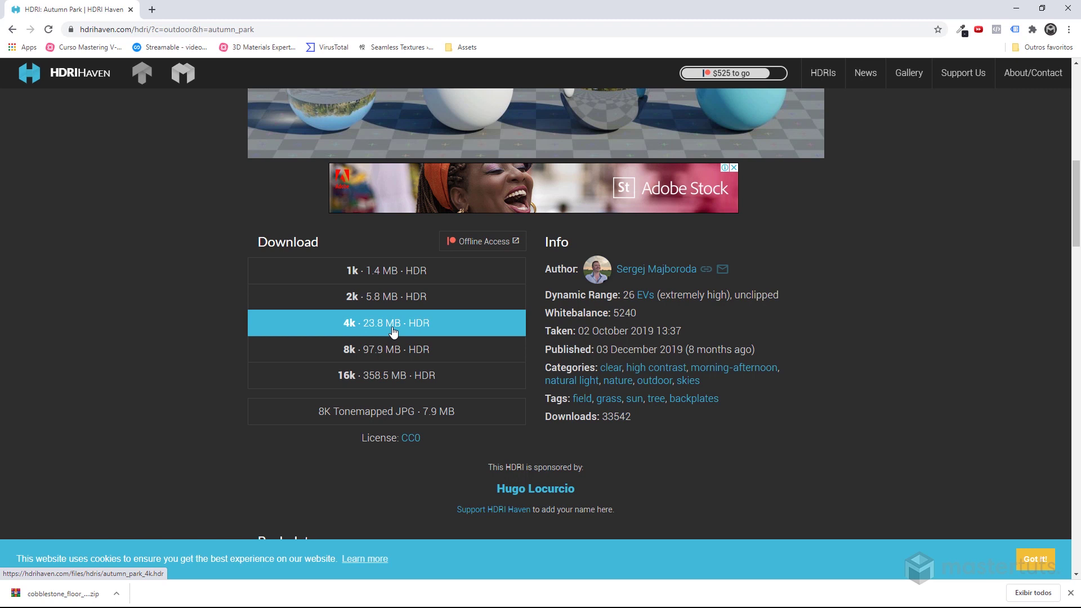
{"action": "left_click", "coordinate": [393, 329]}
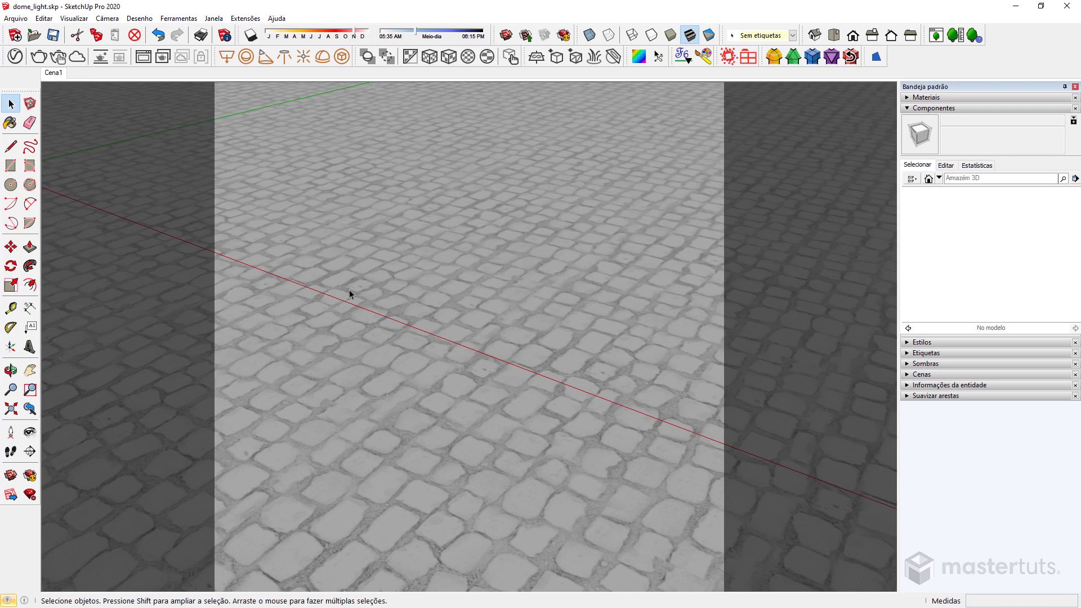
Drag the Ford_Mustang_GT asset from the V-Ray asset library into the scene.
{"action": "left_click", "coordinate": [15, 56]}
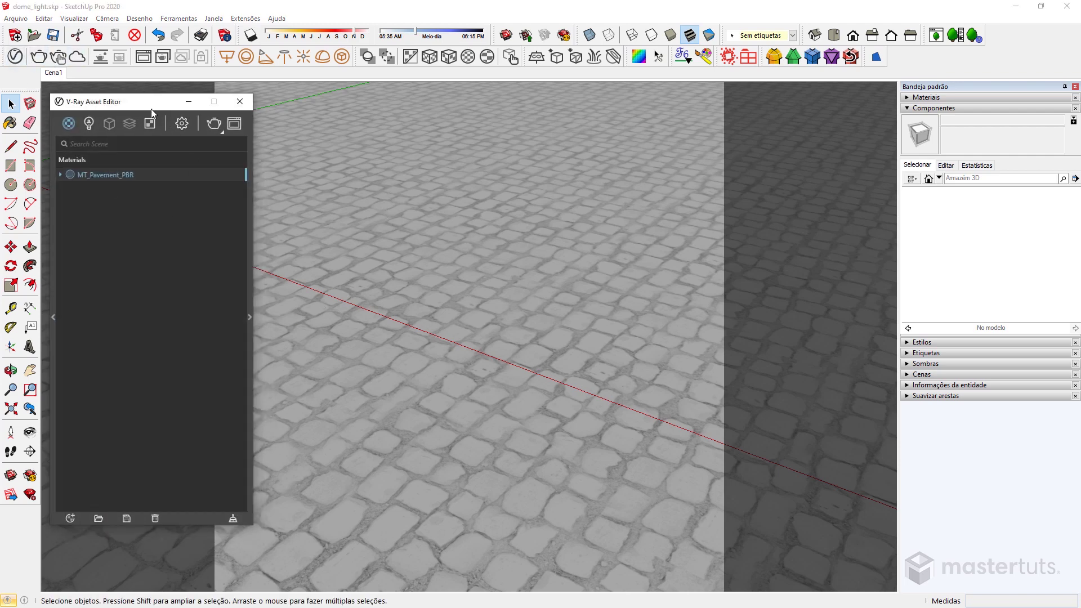
{"action": "left_click_drag", "start_coordinate": [151, 109], "coordinate": [335, 132]}
{"action": "left_click", "coordinate": [238, 340]}
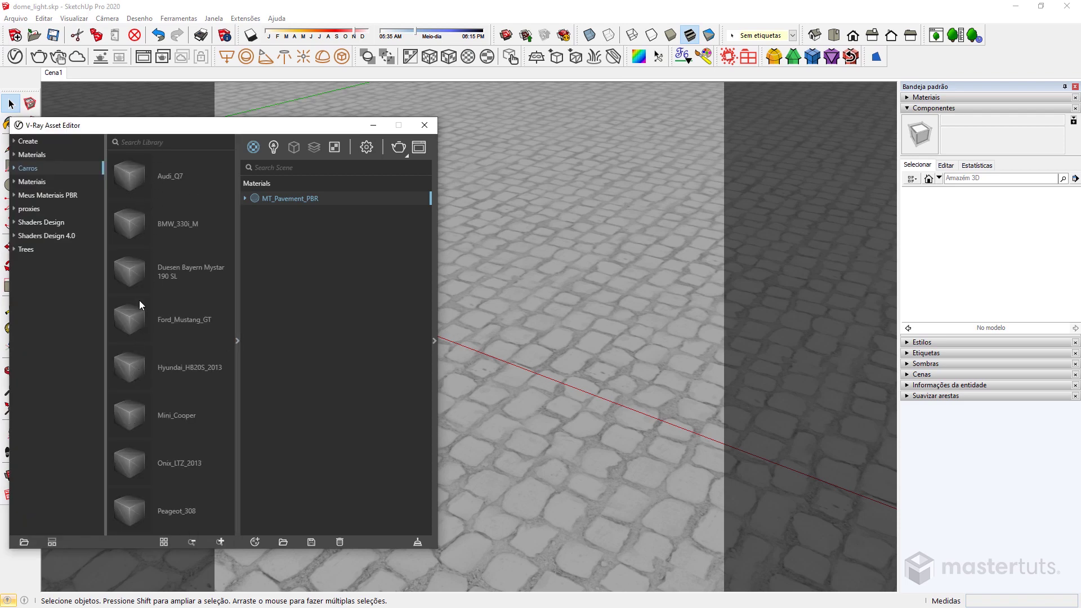
{"action": "left_click_drag", "start_coordinate": [130, 316], "coordinate": [325, 244]}
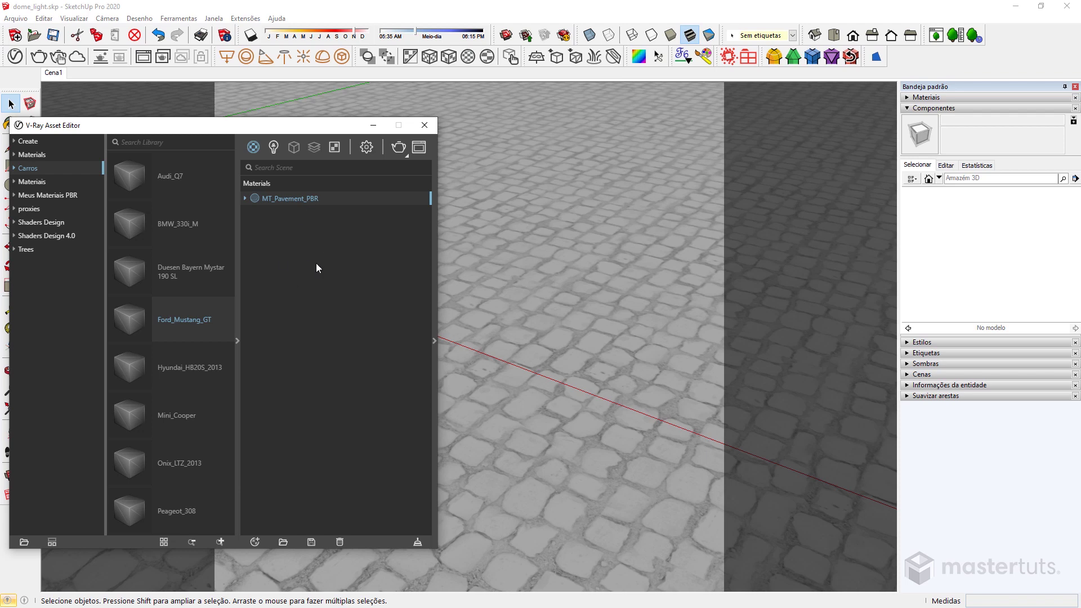
{"action": "scroll", "coordinate": [309, 197], "scroll_direction": "up", "scroll_amount": 2}
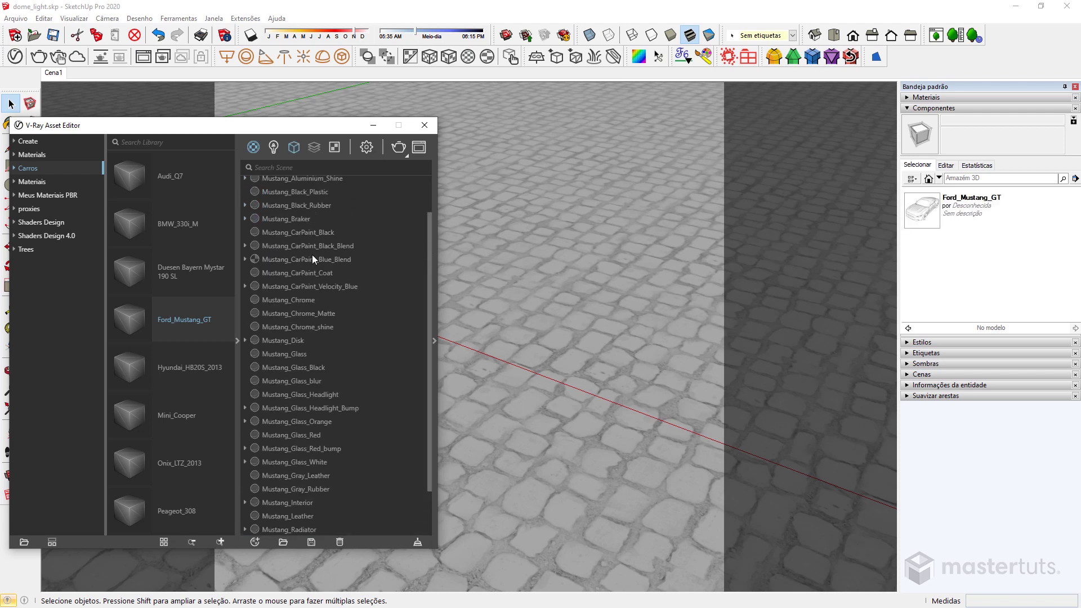
Place the Ford_Mustang_GT component on the cobblestone floor.
{"action": "left_click", "coordinate": [373, 125]}
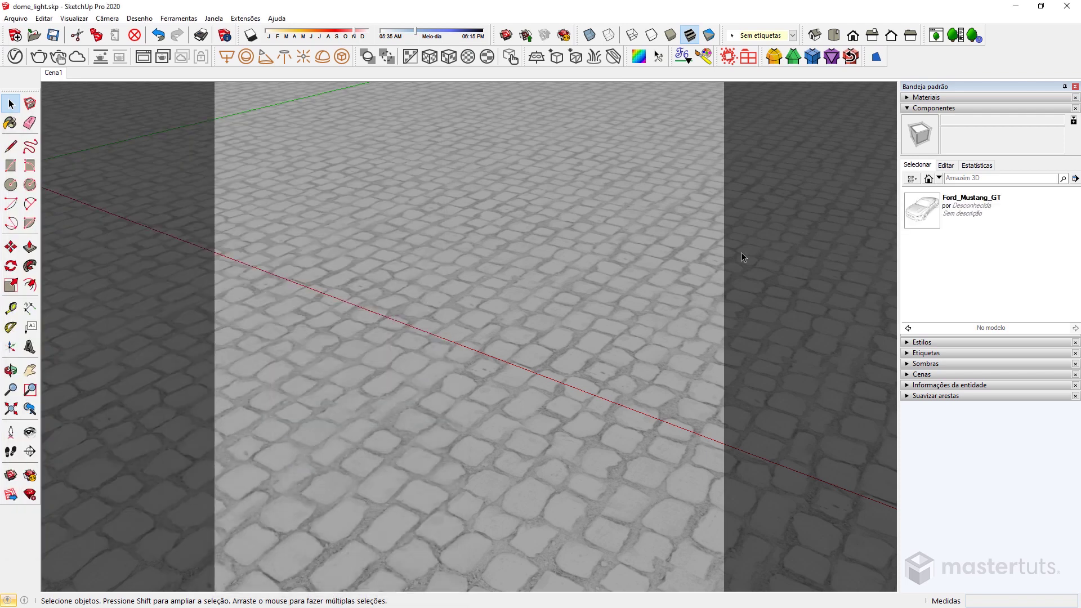
{"action": "left_click", "coordinate": [911, 218]}
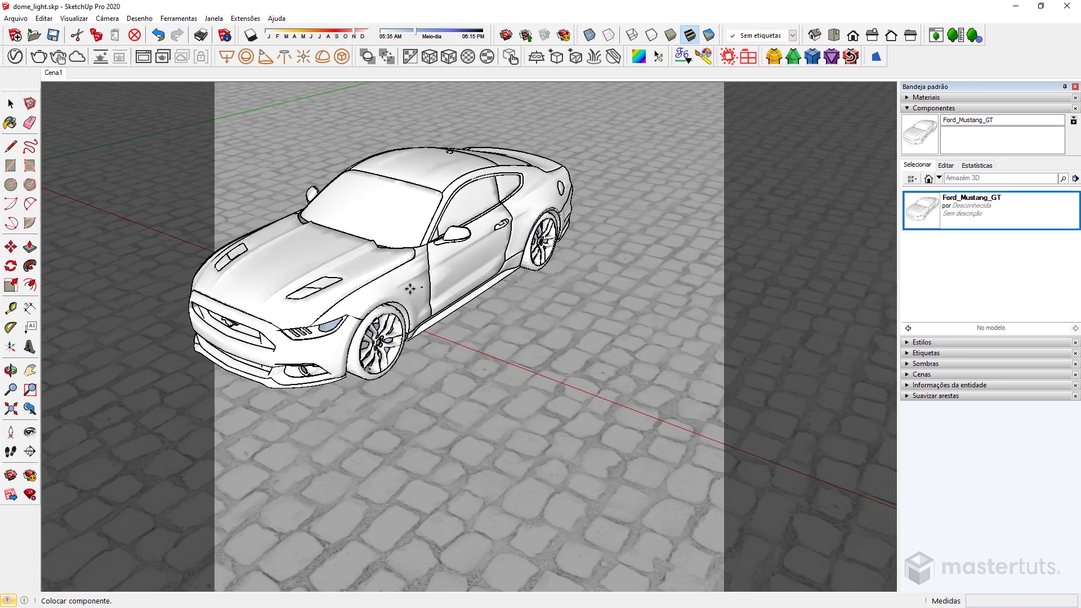
{"action": "left_click", "coordinate": [428, 291]}
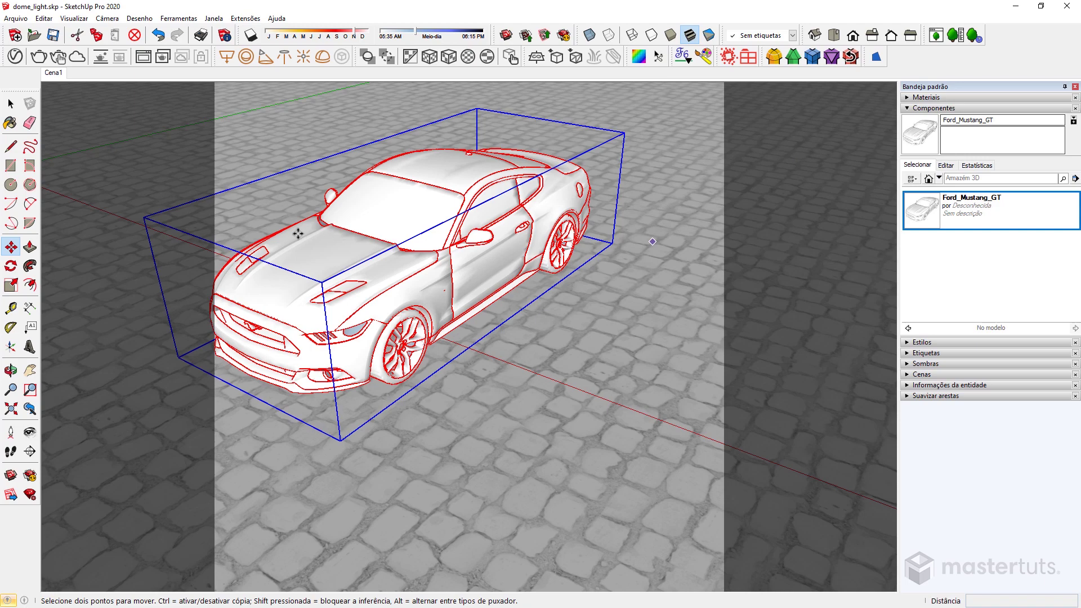
{"action": "mouse_move", "coordinate": [652, 240]}
{"action": "middle_mouse_down"}
{"action": "mouse_move", "coordinate": [556, 291]}
{"action": "mouse_move", "coordinate": [456, 305]}
{"action": "mouse_move", "coordinate": [514, 326]}
{"action": "middle_mouse_up"}
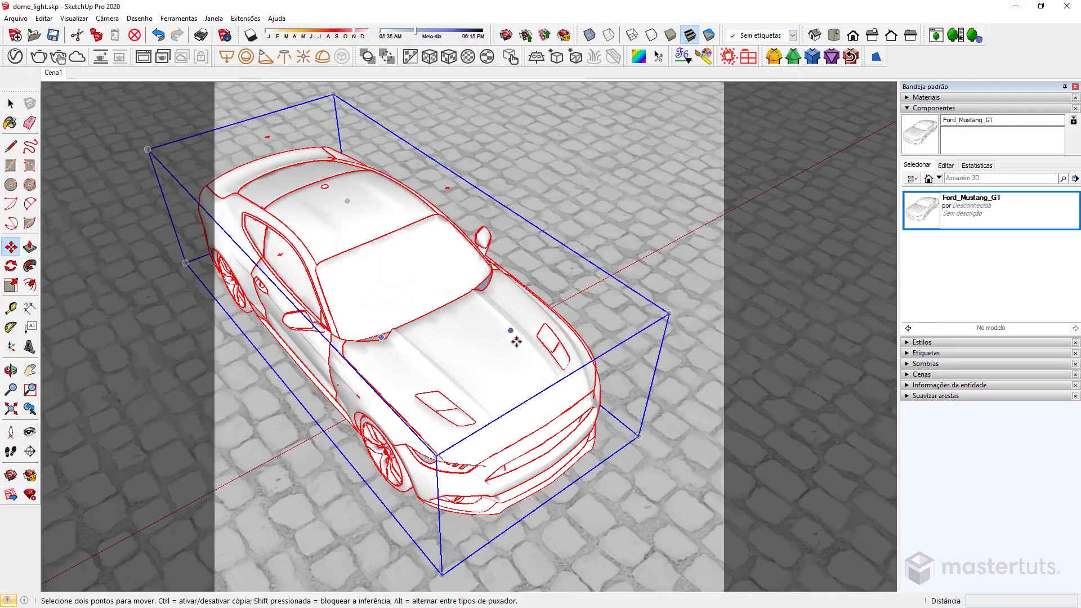
Rotate the Mustang to a new angle with the Rotate tool and deselect it.
{"action": "key", "text": "q"}
{"action": "left_click", "coordinate": [515, 338]}
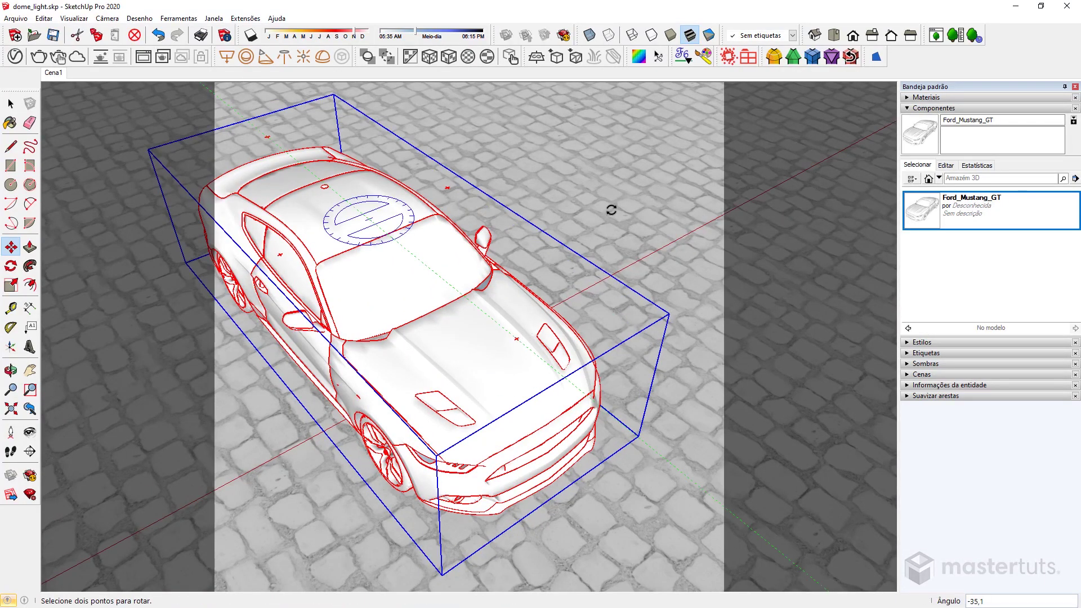
{"action": "left_click", "coordinate": [596, 159]}
{"action": "mouse_move", "coordinate": [596, 159]}
{"action": "middle_mouse_down"}
{"action": "mouse_move", "coordinate": [309, 237]}
{"action": "mouse_move", "coordinate": [604, 293]}
{"action": "middle_mouse_up"}
{"action": "mouse_move", "coordinate": [535, 327]}
{"action": "middle_mouse_down"}
{"action": "mouse_move", "coordinate": [584, 345]}
{"action": "mouse_move", "coordinate": [603, 316]}
{"action": "mouse_move", "coordinate": [563, 304]}
{"action": "mouse_move", "coordinate": [566, 340]}
{"action": "mouse_move", "coordinate": [592, 290]}
{"action": "mouse_move", "coordinate": [543, 241]}
{"action": "middle_mouse_up"}
{"action": "scroll", "coordinate": [585, 344], "scroll_direction": "up", "scroll_amount": 2}
{"action": "scroll", "coordinate": [562, 302], "scroll_direction": "up", "scroll_amount": 2}
{"action": "scroll", "coordinate": [567, 300], "scroll_direction": "up", "scroll_amount": 2}
{"action": "scroll", "coordinate": [566, 340], "scroll_direction": "down", "scroll_amount": 2}
{"action": "left_click", "coordinate": [377, 475]}
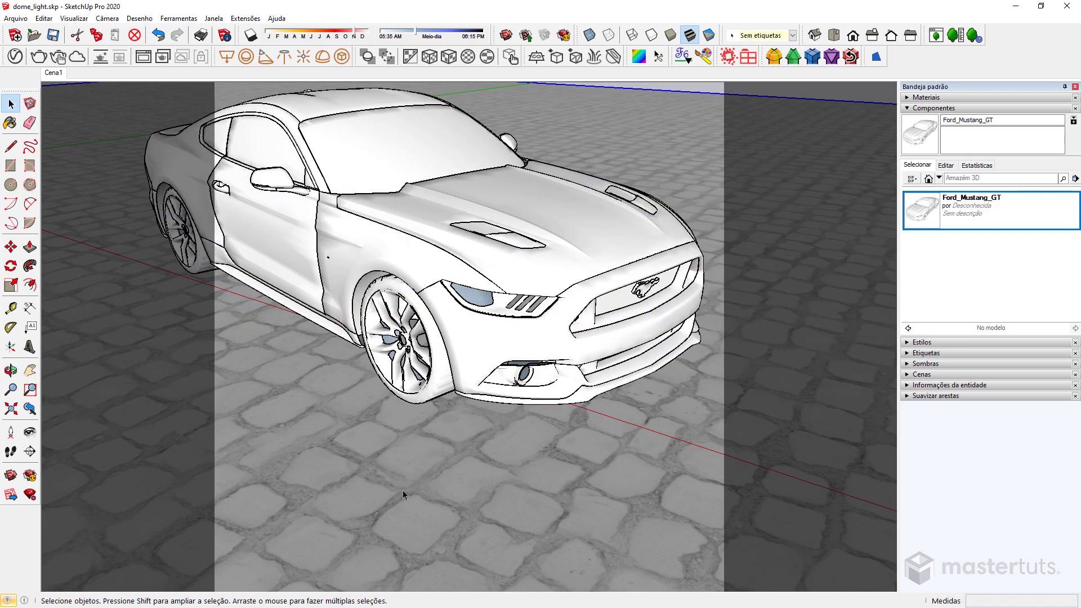
Set the MT_Pavement_PBR texture size to 2,00 m and nudge the ground with Move.
{"action": "left_click", "coordinate": [923, 108]}
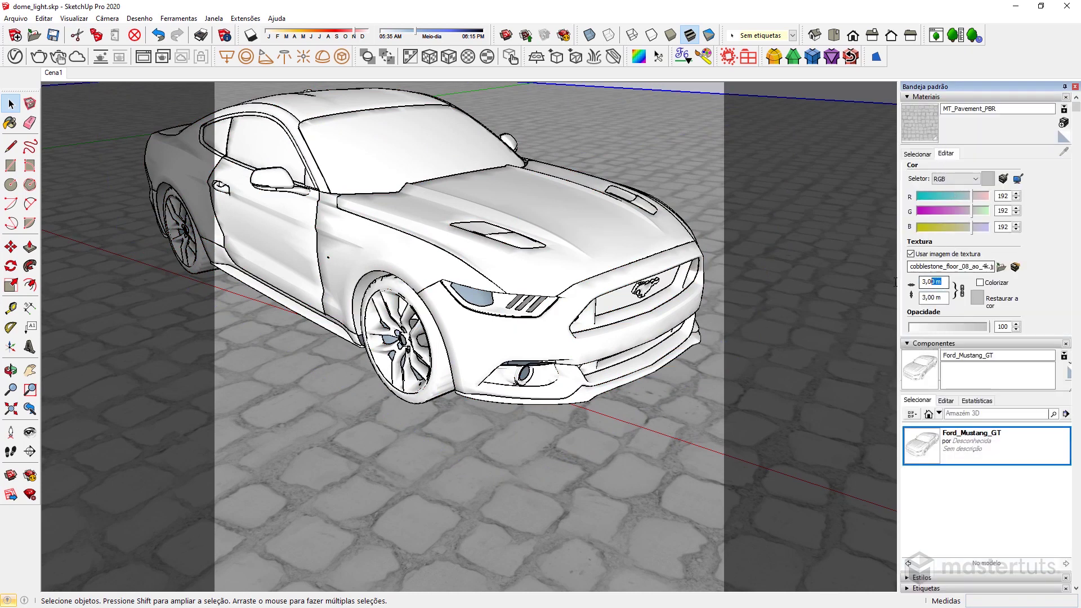
{"action": "type", "text": "2"}
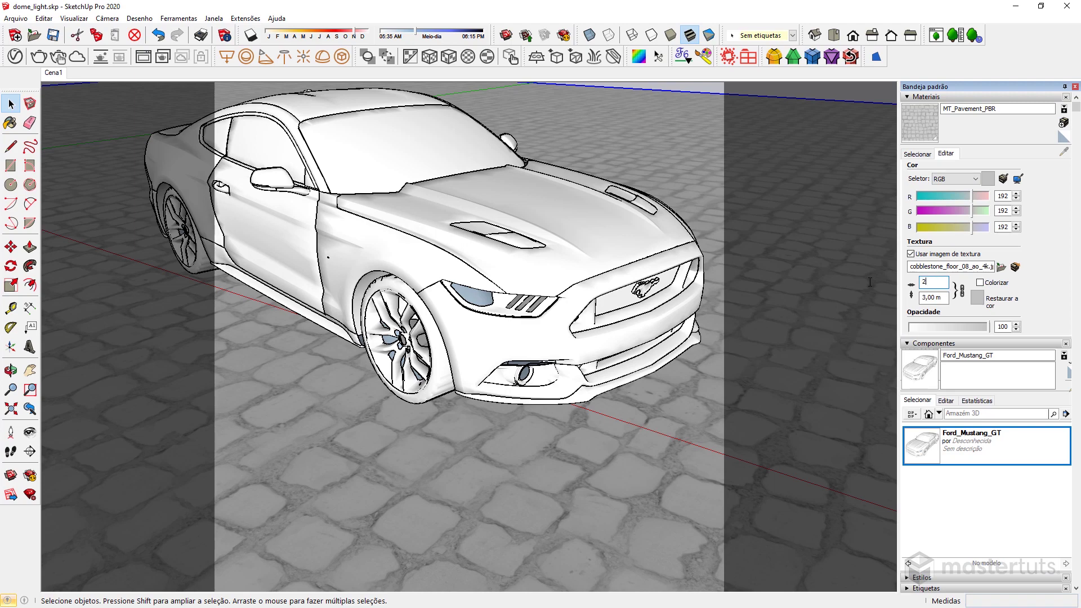
{"action": "key", "text": "Return"}
{"action": "mouse_move", "coordinate": [704, 355]}
{"action": "middle_mouse_down"}
{"action": "mouse_move", "coordinate": [691, 365]}
{"action": "mouse_move", "coordinate": [700, 388]}
{"action": "middle_mouse_up"}
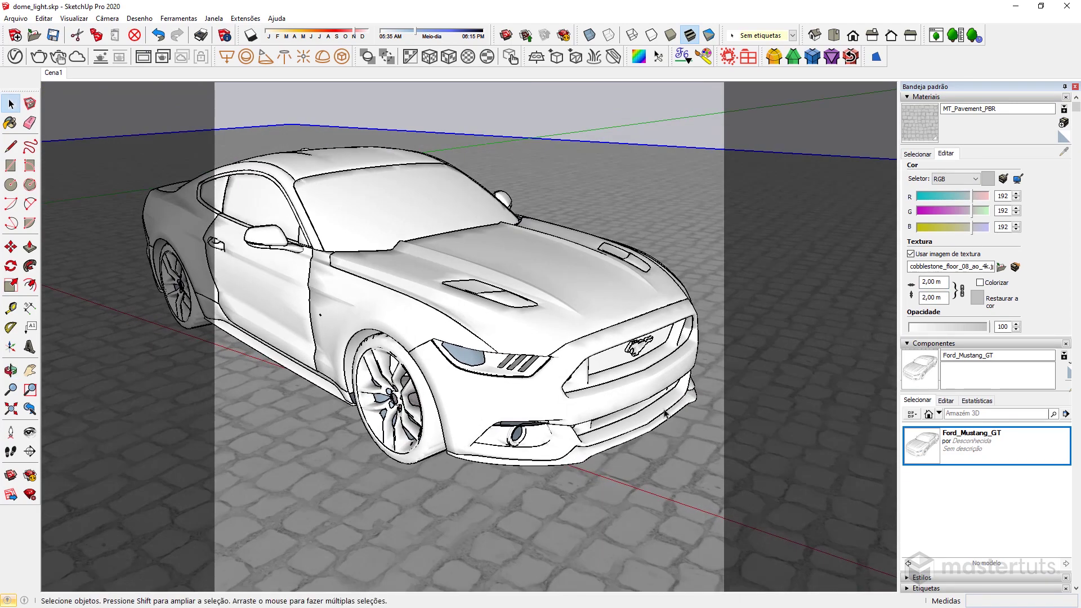
{"action": "key", "text": "m"}
{"action": "left_click", "coordinate": [649, 418]}
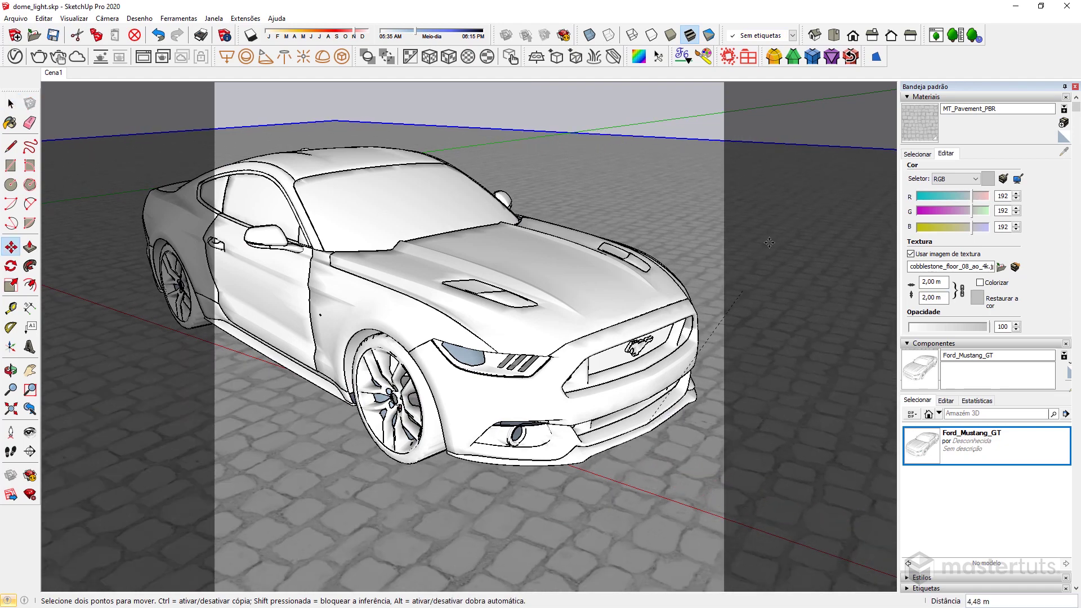
{"action": "mouse_move", "coordinate": [741, 294]}
{"action": "middle_mouse_down"}
{"action": "mouse_move", "coordinate": [689, 265]}
{"action": "mouse_move", "coordinate": [683, 275]}
{"action": "mouse_move", "coordinate": [684, 259]}
{"action": "mouse_move", "coordinate": [670, 272]}
{"action": "mouse_move", "coordinate": [666, 246]}
{"action": "mouse_move", "coordinate": [650, 246]}
{"action": "middle_mouse_up"}
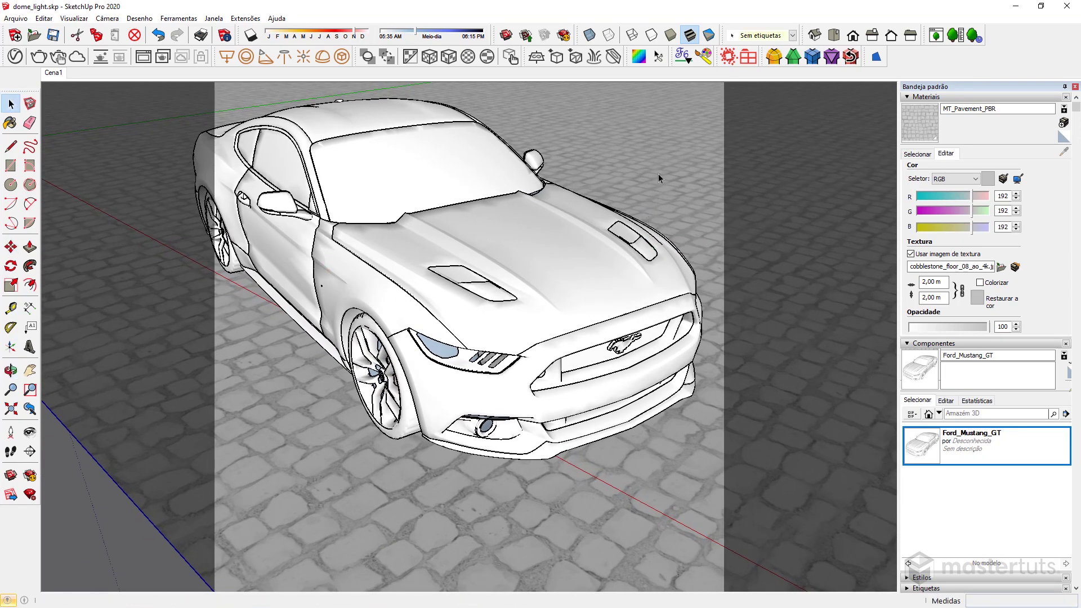
Update scene Cena1 to the current view and expand V-Ray's Environment settings.
{"action": "right_click", "coordinate": [57, 73]}
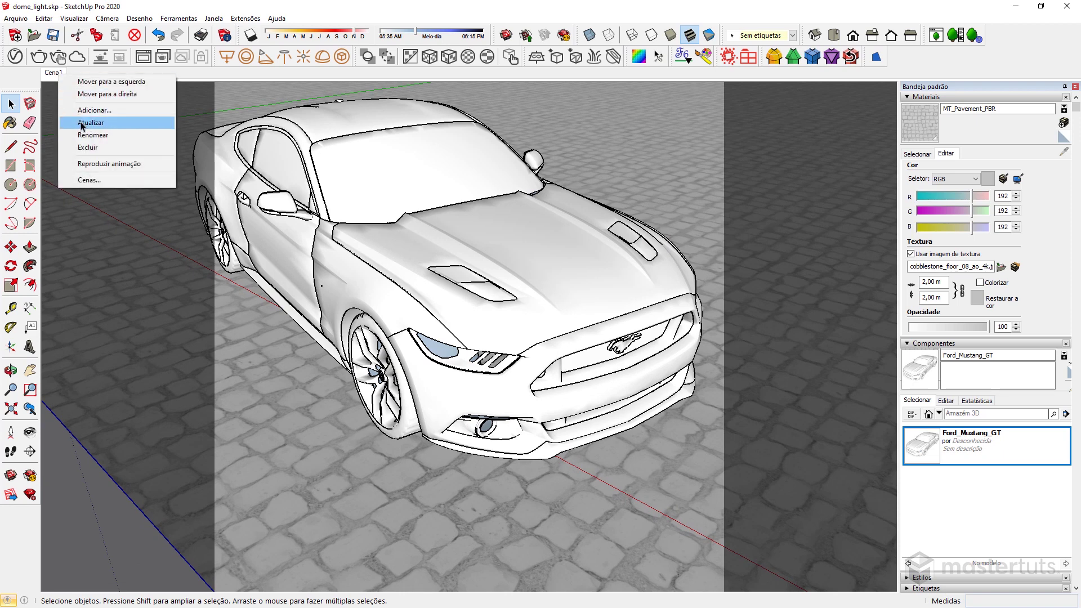
{"action": "left_click", "coordinate": [82, 123]}
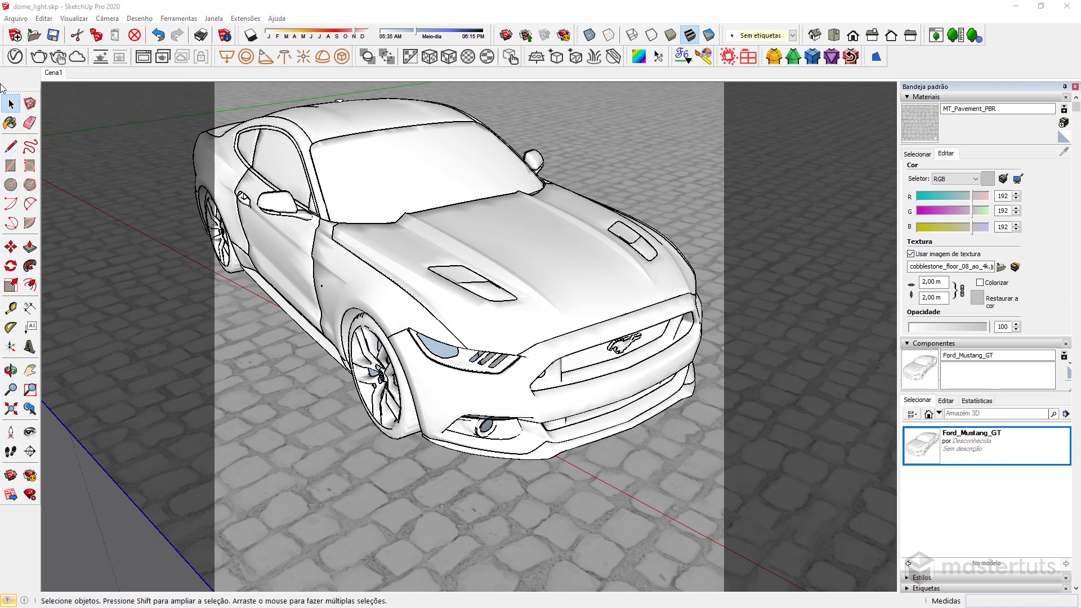
{"action": "left_click", "coordinate": [16, 57]}
{"action": "left_click", "coordinate": [195, 116]}
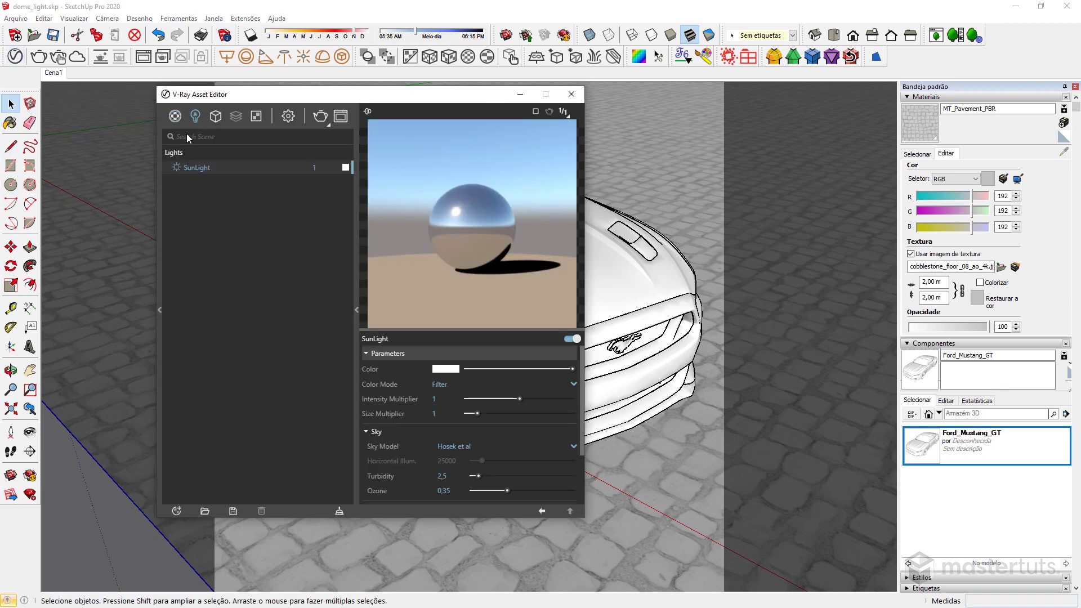
{"action": "left_click", "coordinate": [289, 118]}
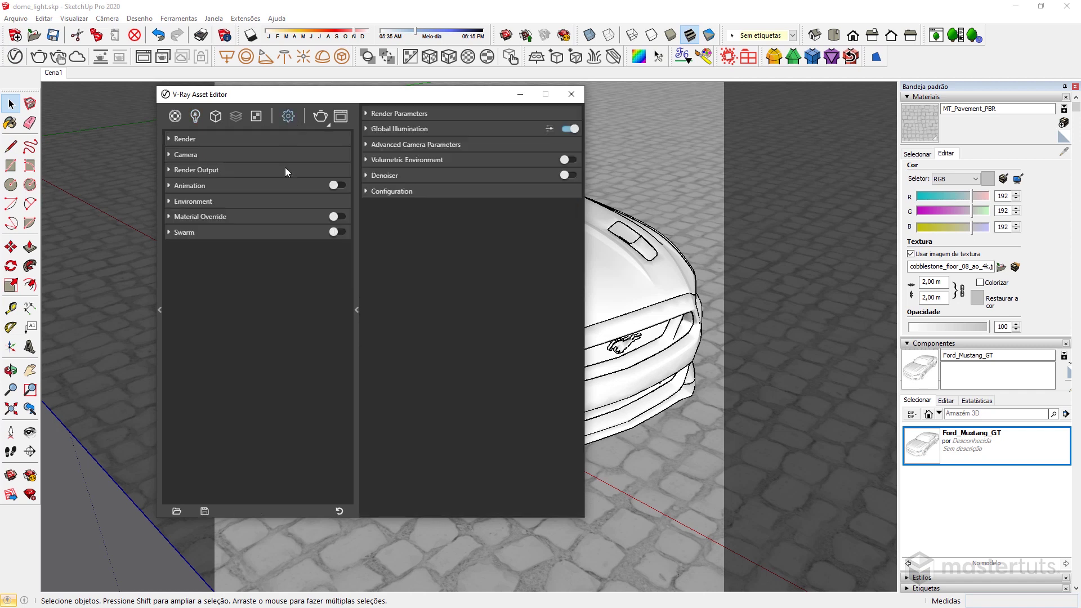
{"action": "left_click", "coordinate": [206, 202]}
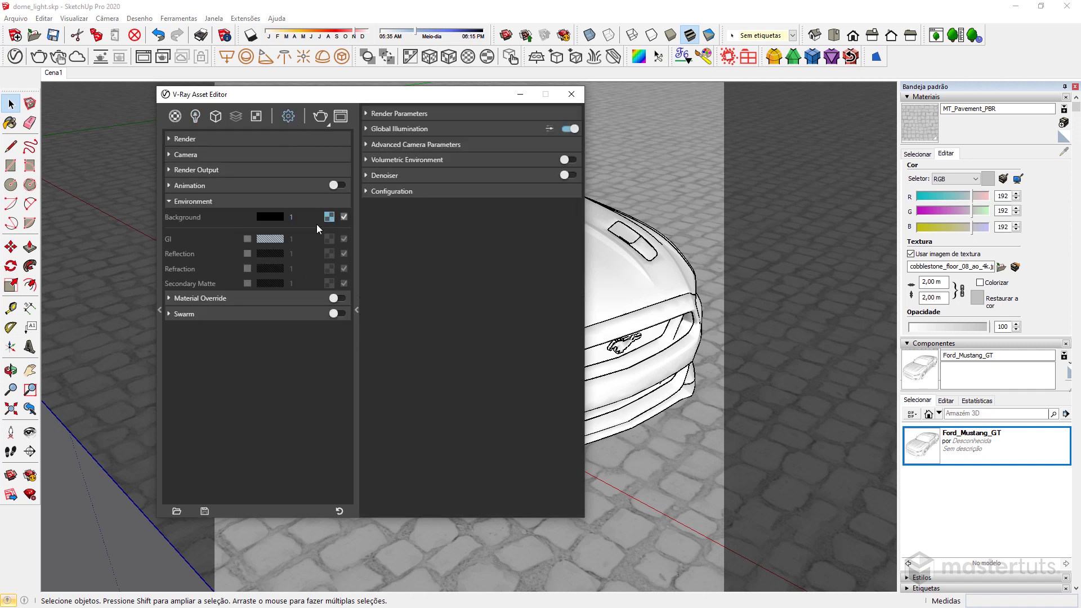
Run a test V-Ray render of the car, then close the render window and Asset Editor.
{"action": "left_click", "coordinate": [39, 56]}
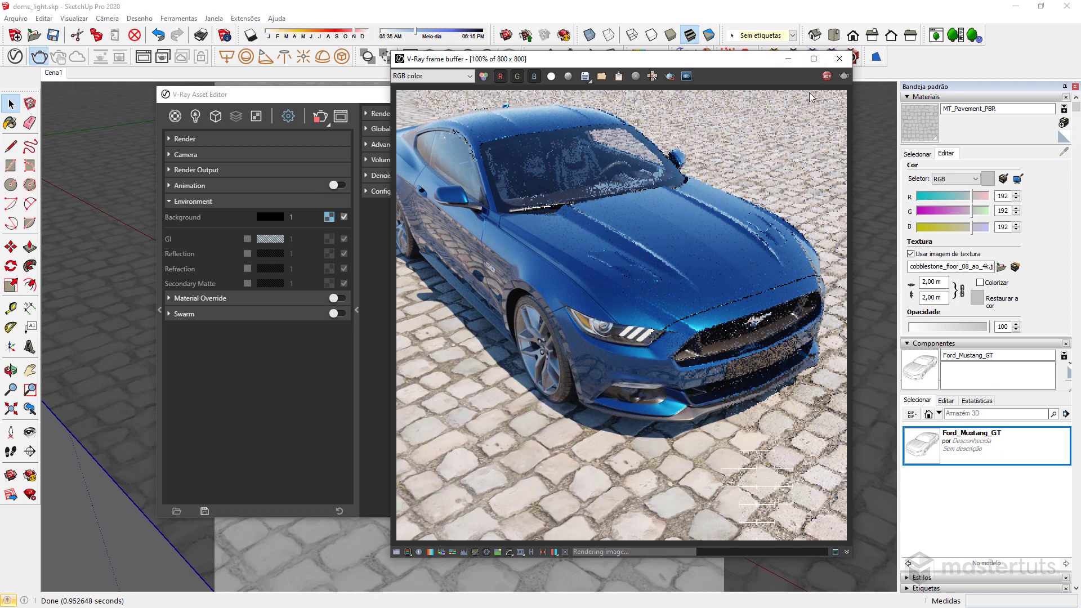
{"action": "left_click", "coordinate": [840, 59]}
{"action": "left_click", "coordinate": [572, 94]}
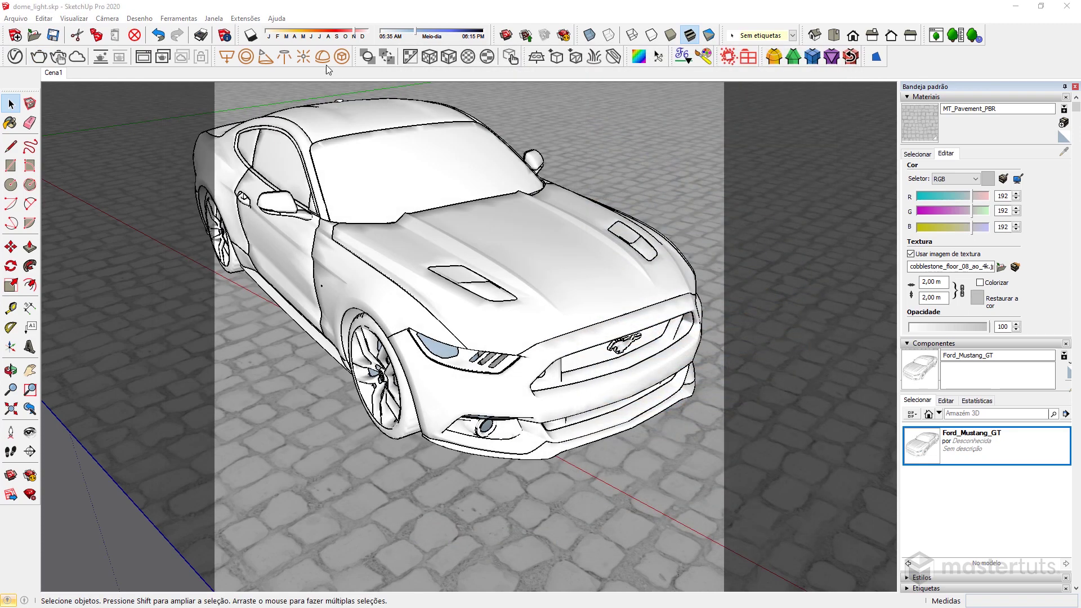
Place a V-Ray Dome Light beside the car using autumn_park_4k.hdr as its texture.
{"action": "left_click", "coordinate": [323, 57]}
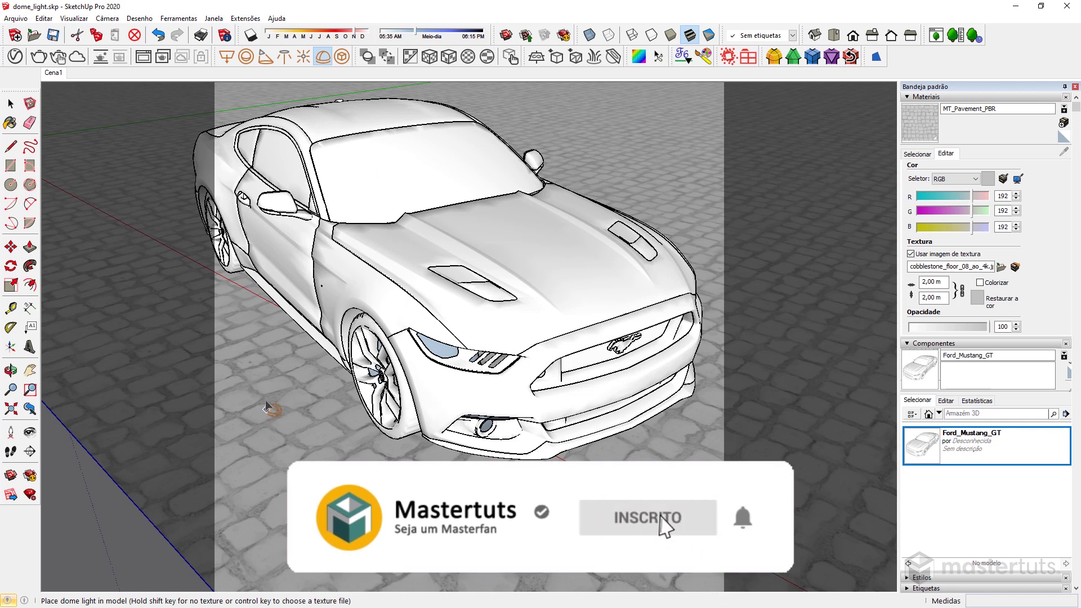
{"action": "left_click", "coordinate": [256, 387], "text": "ctrl"}
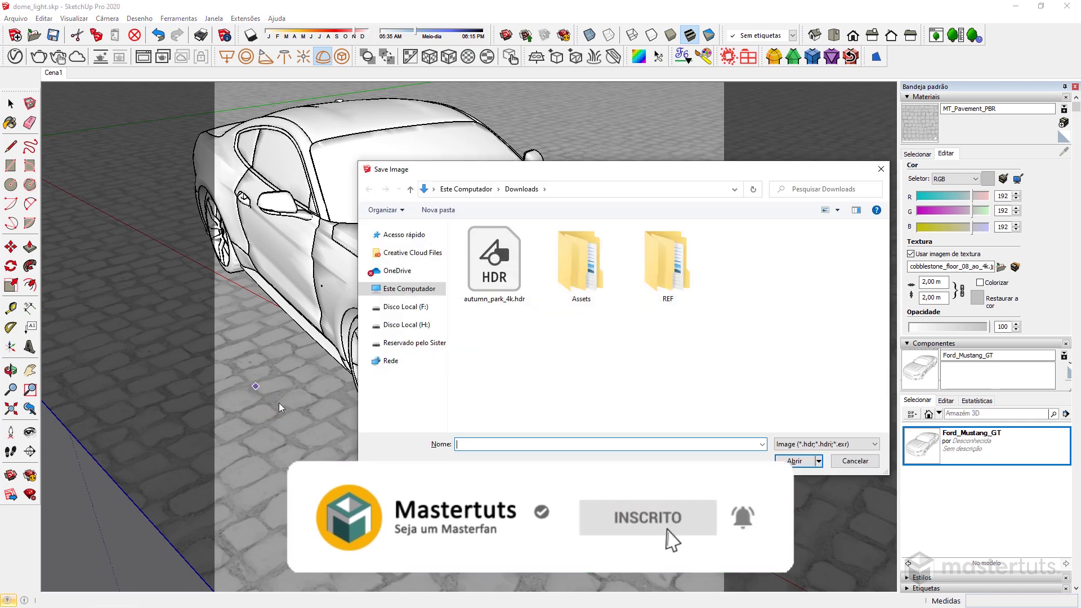
{"action": "left_click", "coordinate": [509, 266]}
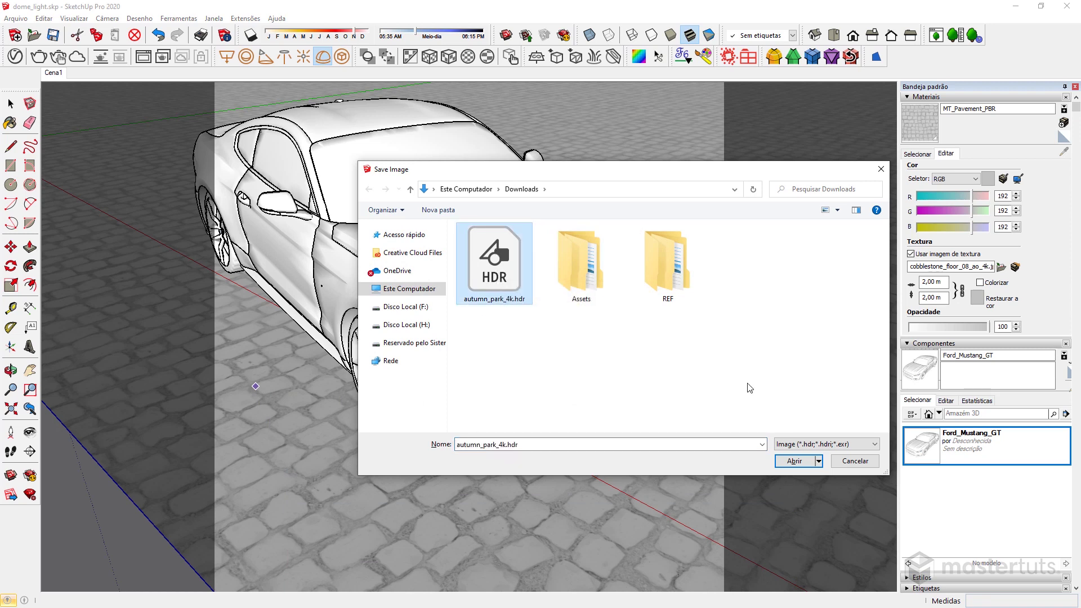
{"action": "left_click", "coordinate": [794, 461]}
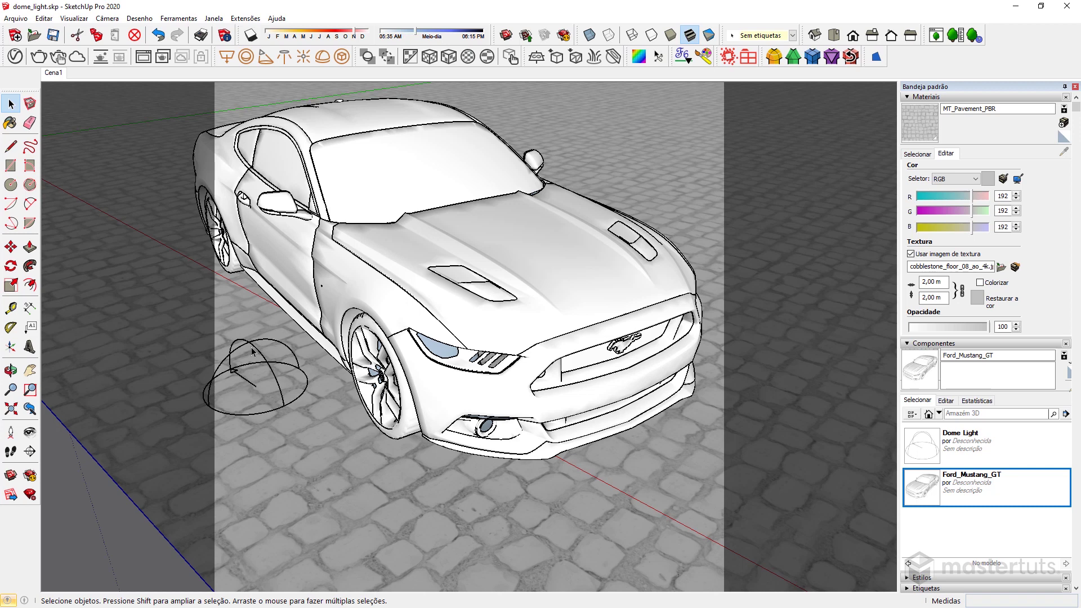
Render the scene with the new dome light from the V-Ray Asset Editor settings.
{"action": "left_click", "coordinate": [15, 56]}
{"action": "left_click", "coordinate": [195, 117]}
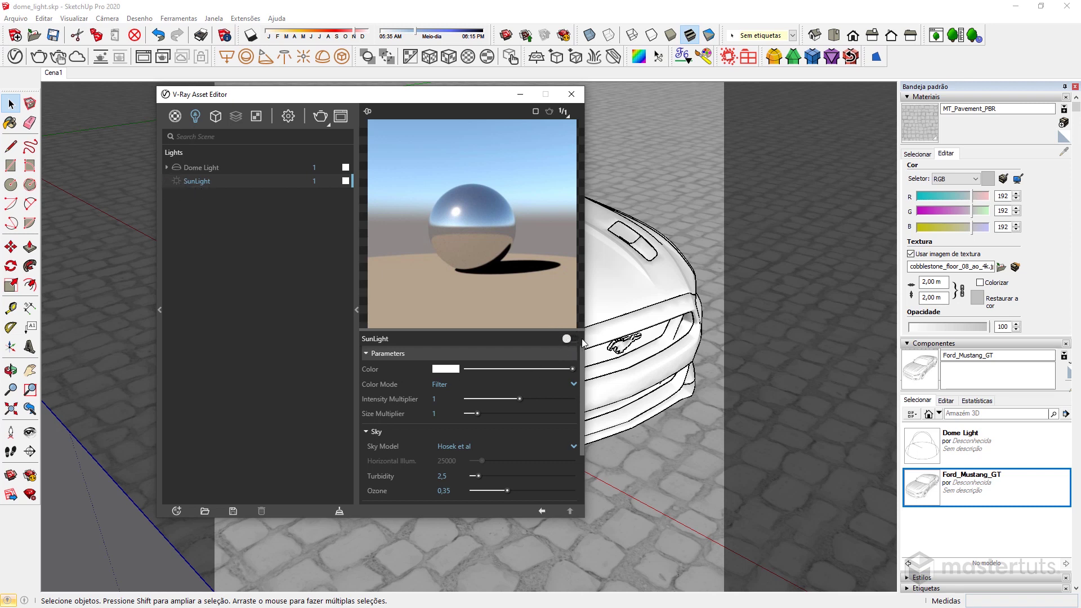
{"action": "left_click", "coordinate": [288, 117]}
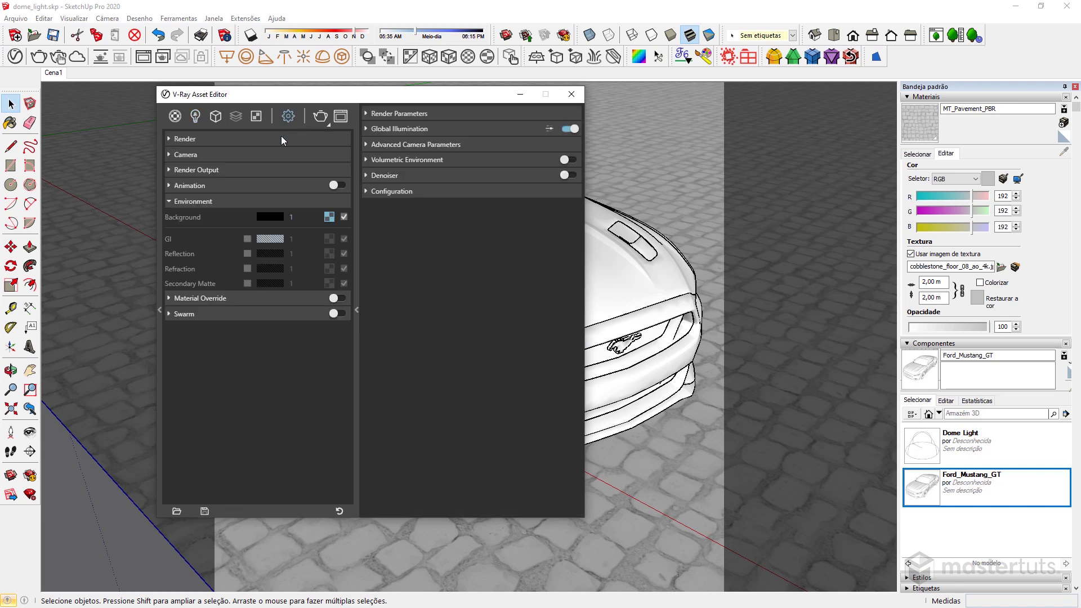
{"action": "left_click", "coordinate": [317, 203]}
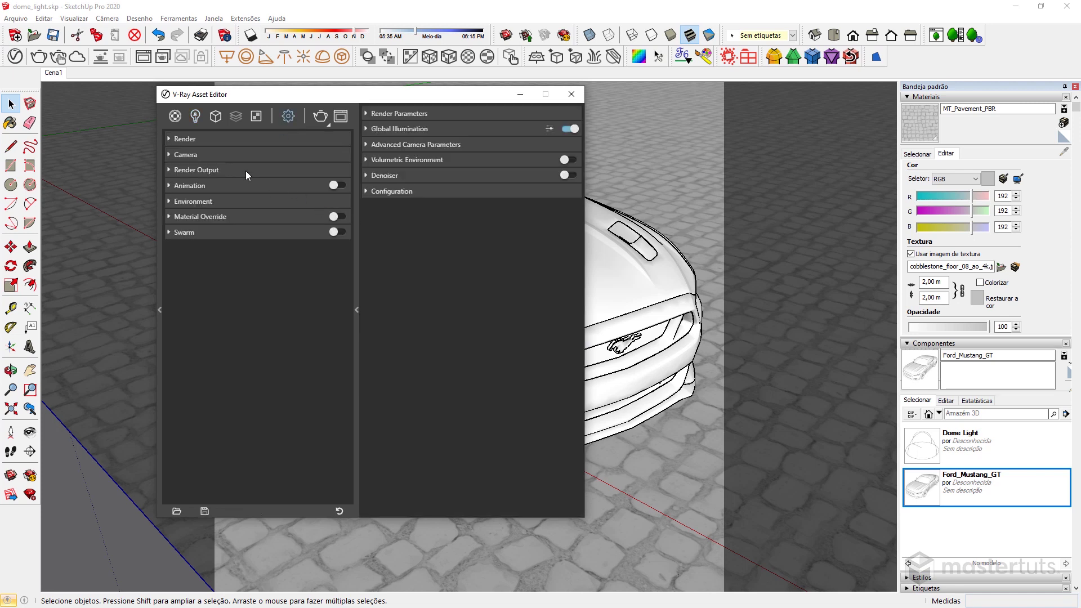
{"action": "left_click", "coordinate": [263, 198]}
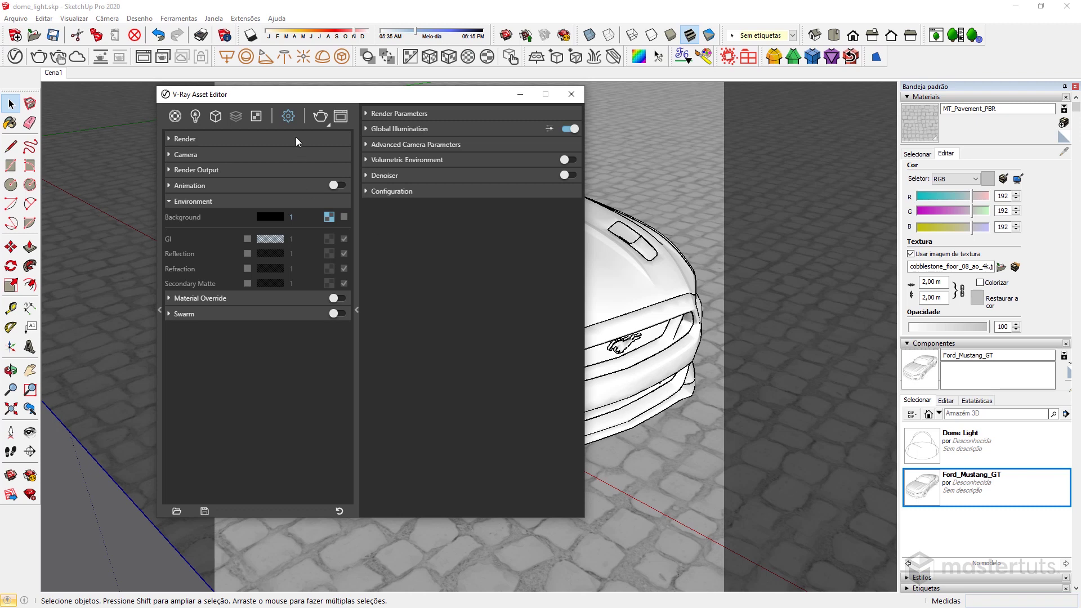
{"action": "left_click", "coordinate": [321, 116]}
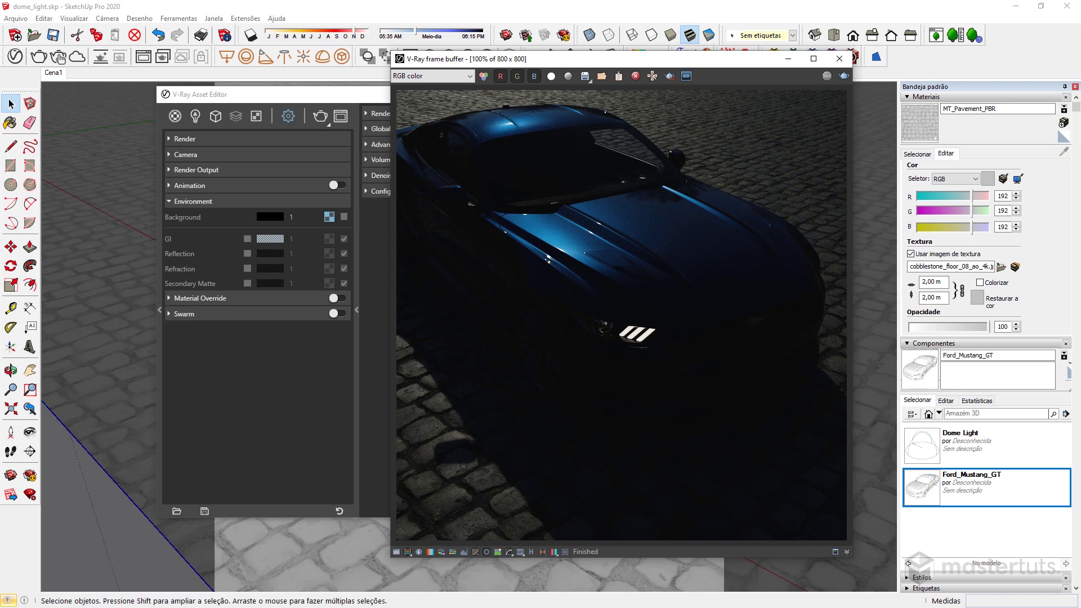
Review the Autumn Park panorama page in Chrome, then minimize the browser.
{"action": "scroll", "coordinate": [567, 174], "scroll_direction": "up", "scroll_amount": 6}
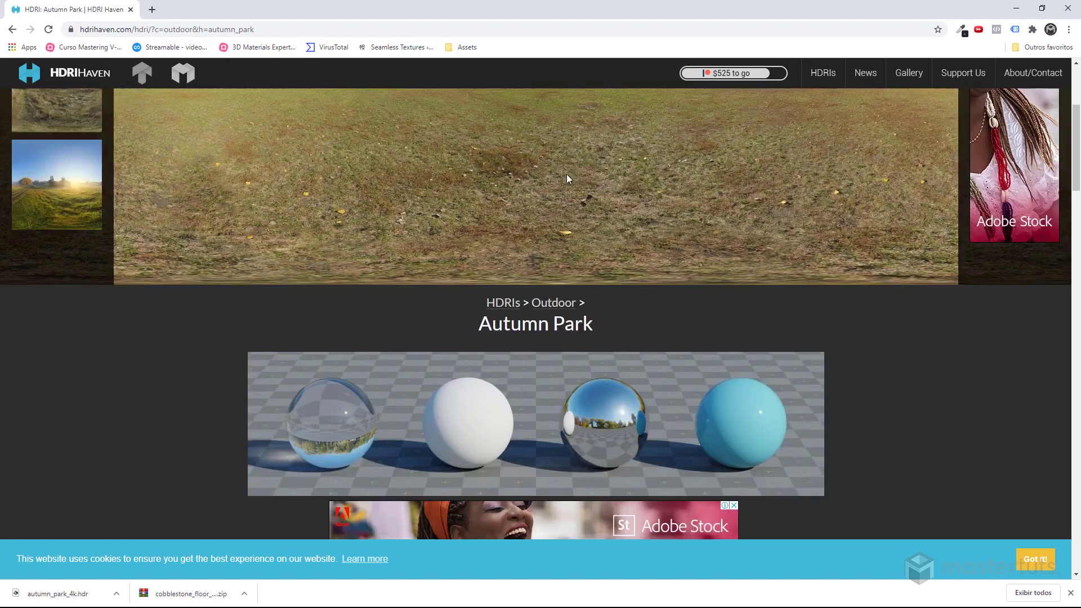
{"action": "left_click", "coordinate": [567, 174]}
{"action": "scroll", "coordinate": [461, 293], "scroll_direction": "down", "scroll_amount": 1}
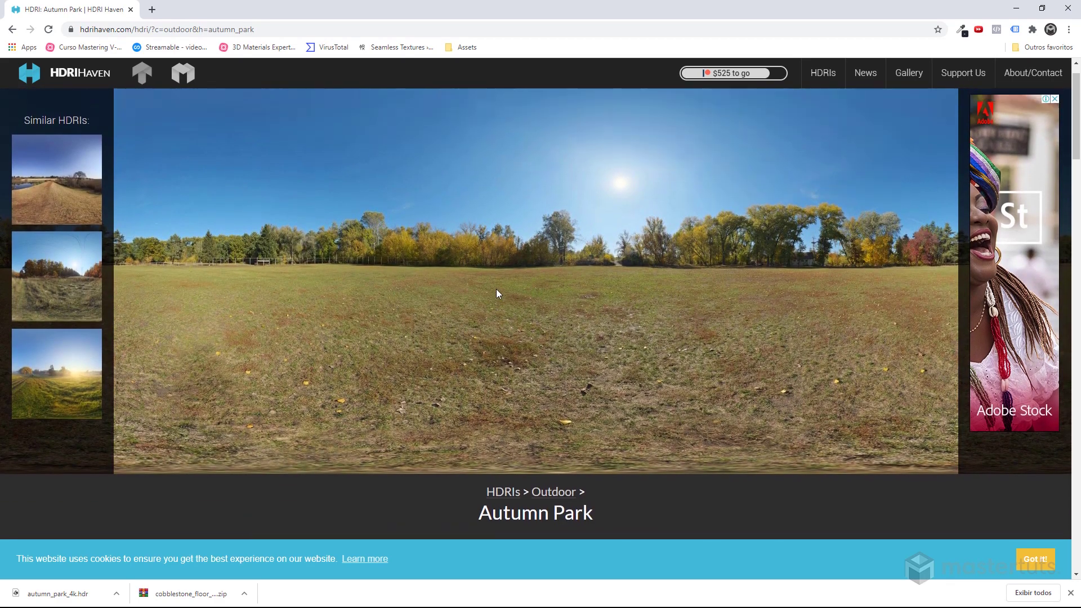
{"action": "scroll", "coordinate": [496, 289], "scroll_direction": "up", "scroll_amount": 1}
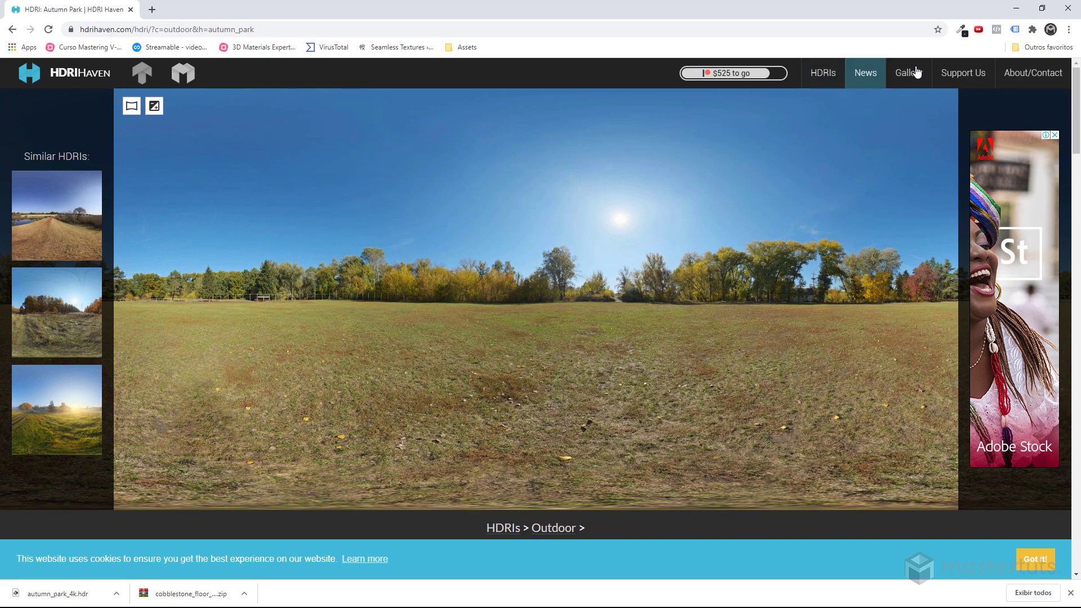
{"action": "left_click", "coordinate": [1017, 8]}
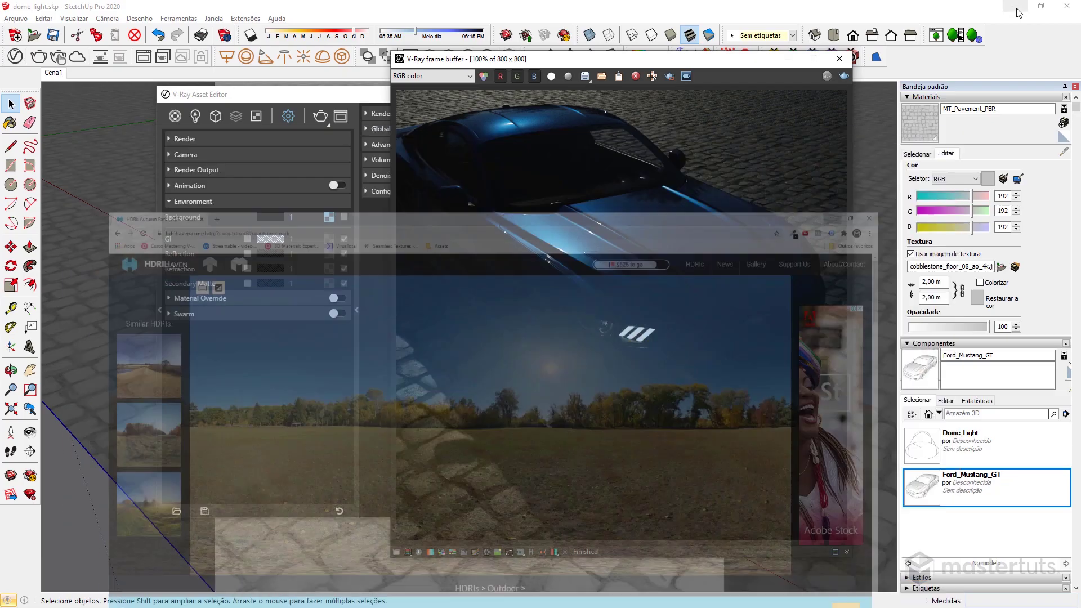
Review the Dome Light parameters, place the editor left and the render window right, then return to render settings.
{"action": "left_click", "coordinate": [116, 111]}
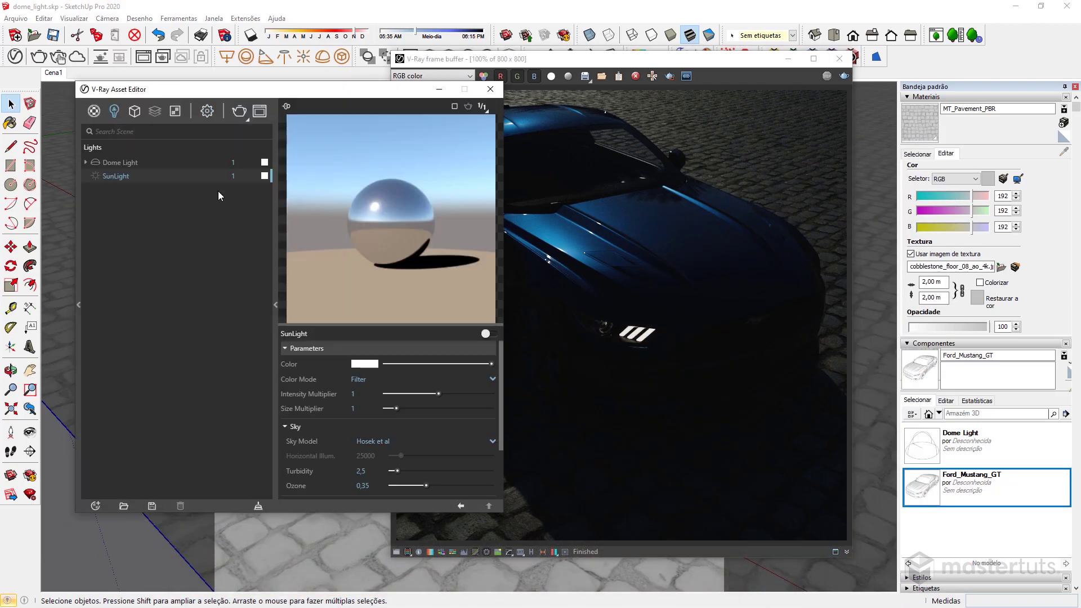
{"action": "left_click", "coordinate": [159, 163]}
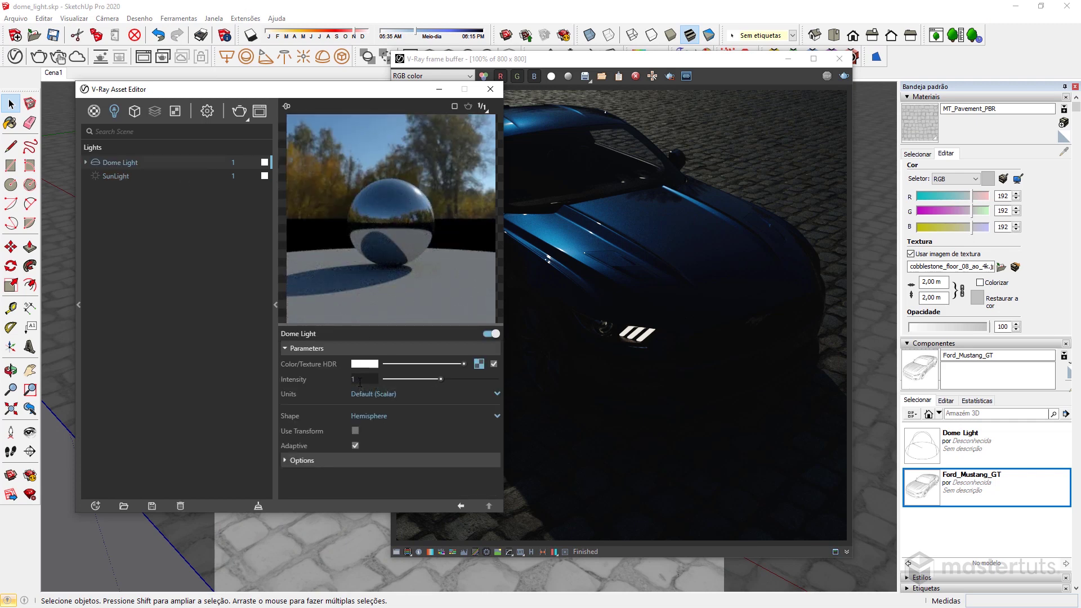
{"action": "left_click_drag", "start_coordinate": [325, 92], "coordinate": [272, 86]}
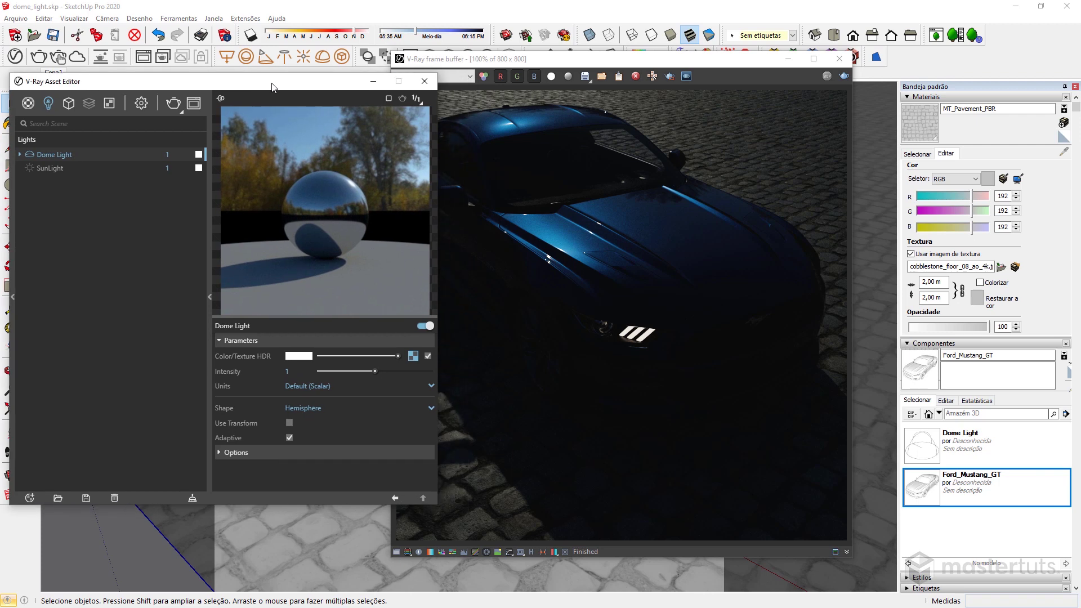
{"action": "left_click_drag", "start_coordinate": [542, 72], "coordinate": [594, 96]}
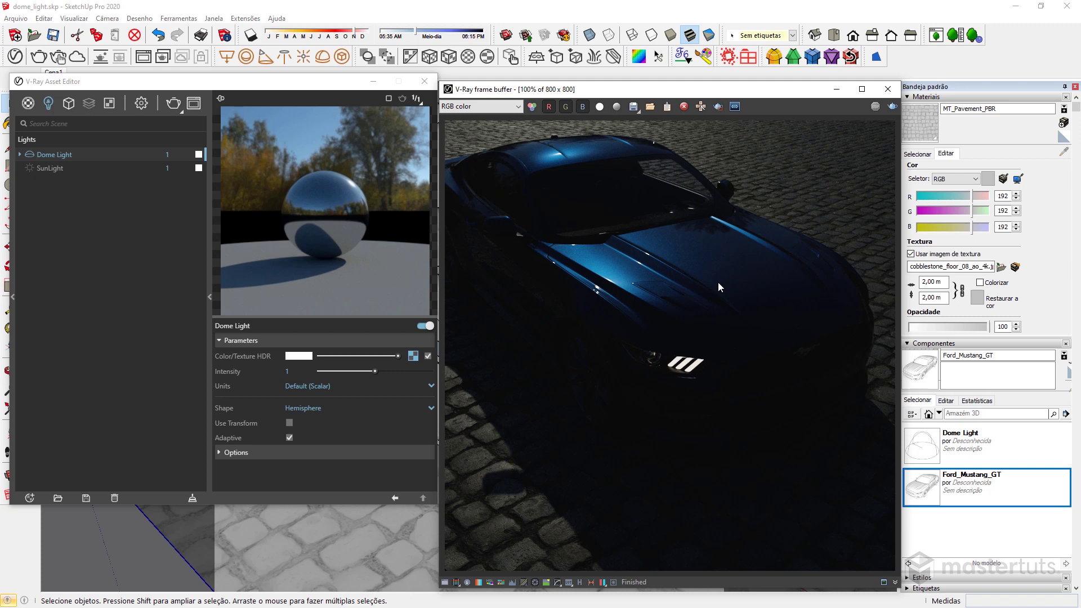
{"action": "left_click", "coordinate": [50, 109]}
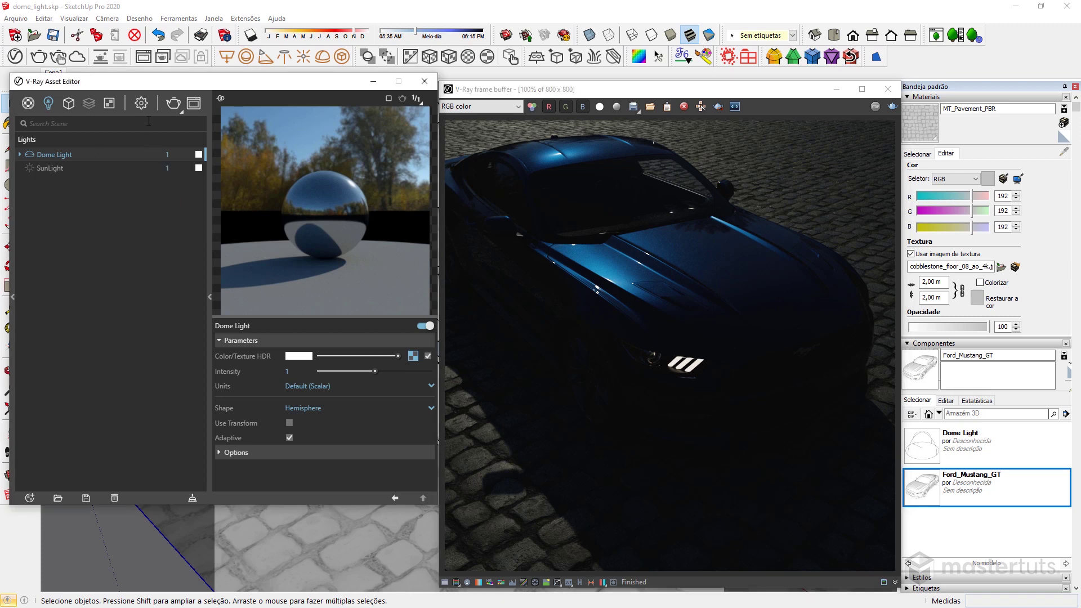
{"action": "left_click", "coordinate": [143, 105]}
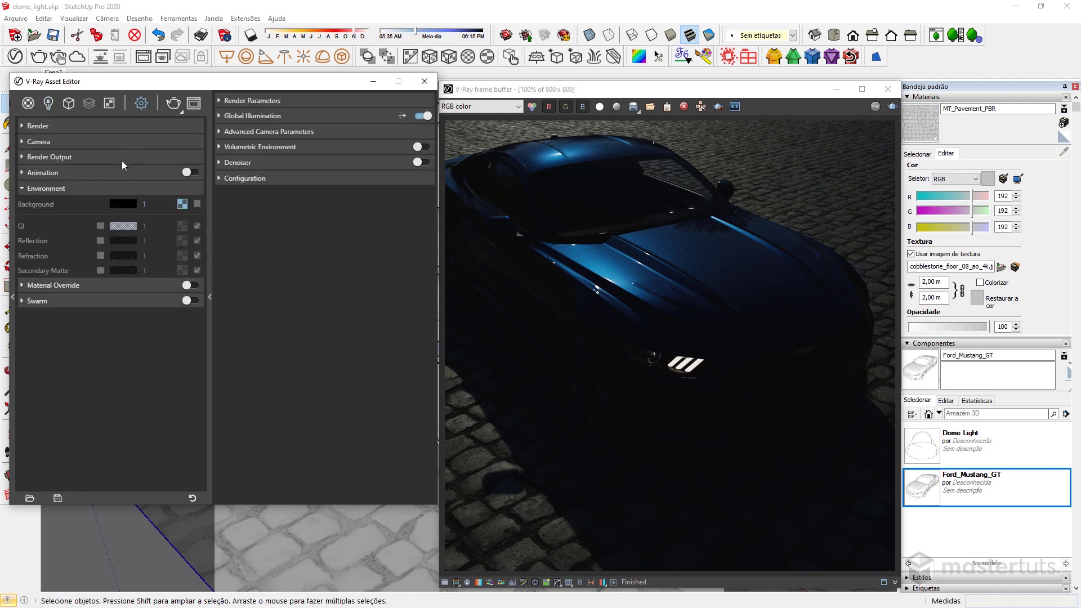
Under Camera settings, change the Exposure Value from 13.509 to 8.
{"action": "left_click", "coordinate": [120, 142]}
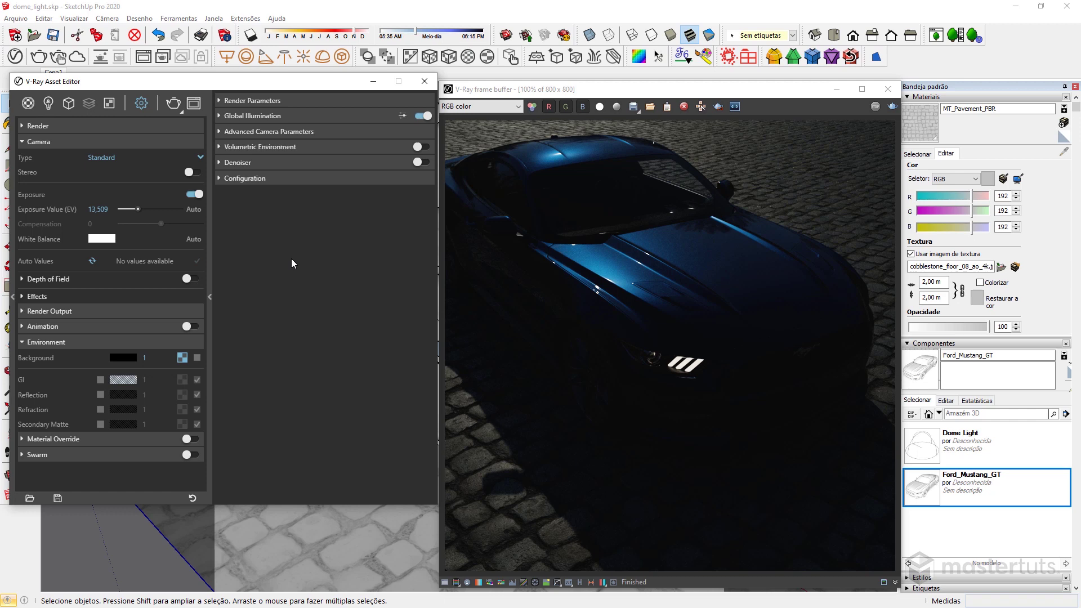
{"action": "left_click", "coordinate": [48, 103]}
{"action": "left_click", "coordinate": [139, 103]}
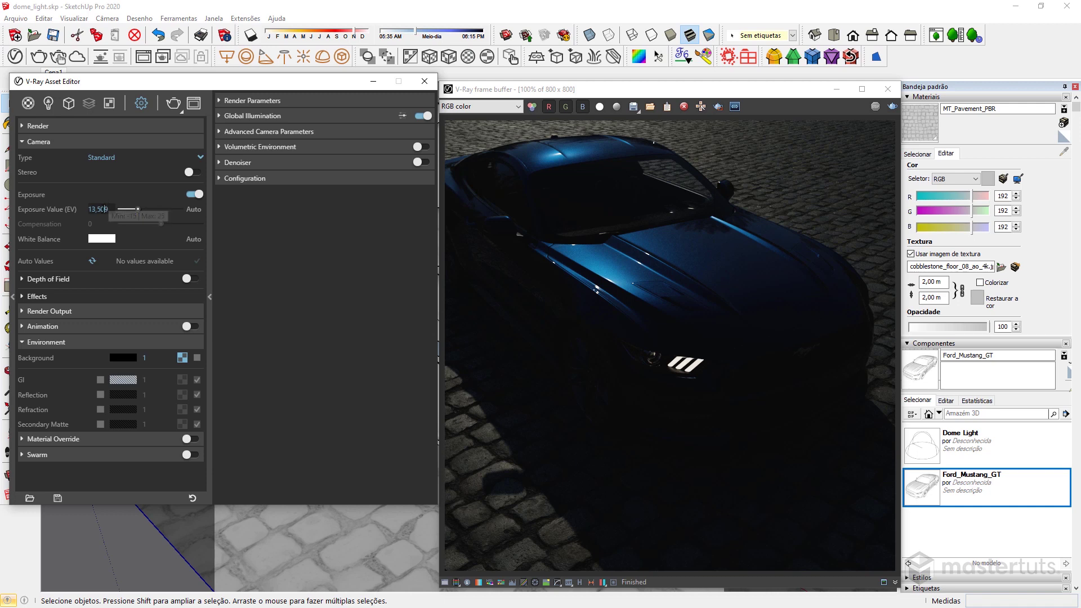
{"action": "left_click_drag", "start_coordinate": [88, 209], "coordinate": [112, 208]}
{"action": "double_click", "coordinate": [113, 209]}
{"action": "type", "text": "8"}
{"action": "key", "text": "Return"}
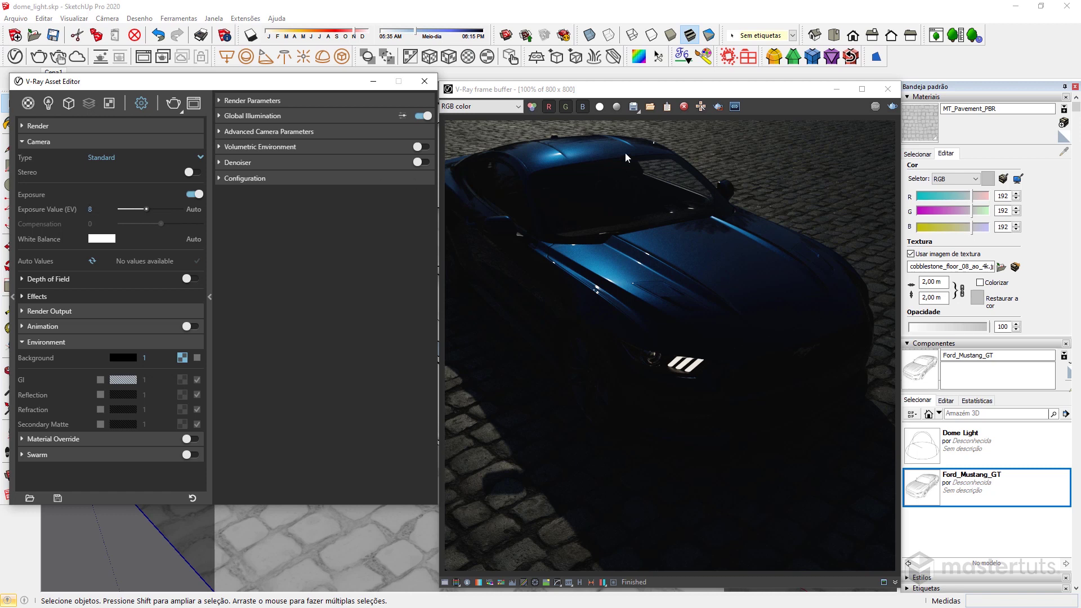
Re-render with exposure 8, then enable Auto exposure and render again.
{"action": "left_click", "coordinate": [892, 106]}
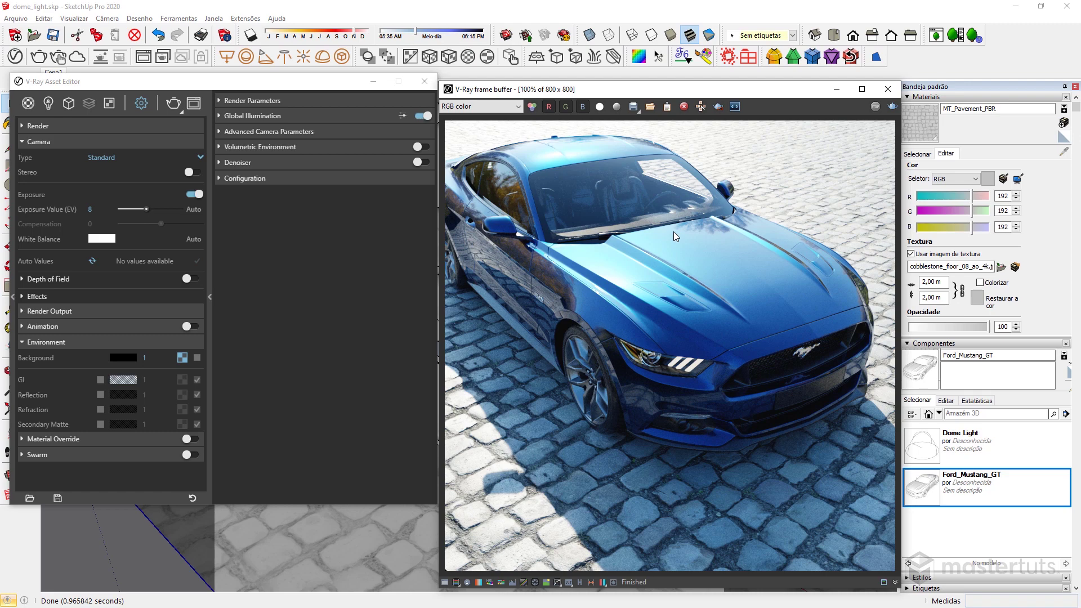
{"action": "mouse_move", "coordinate": [97, 208]}
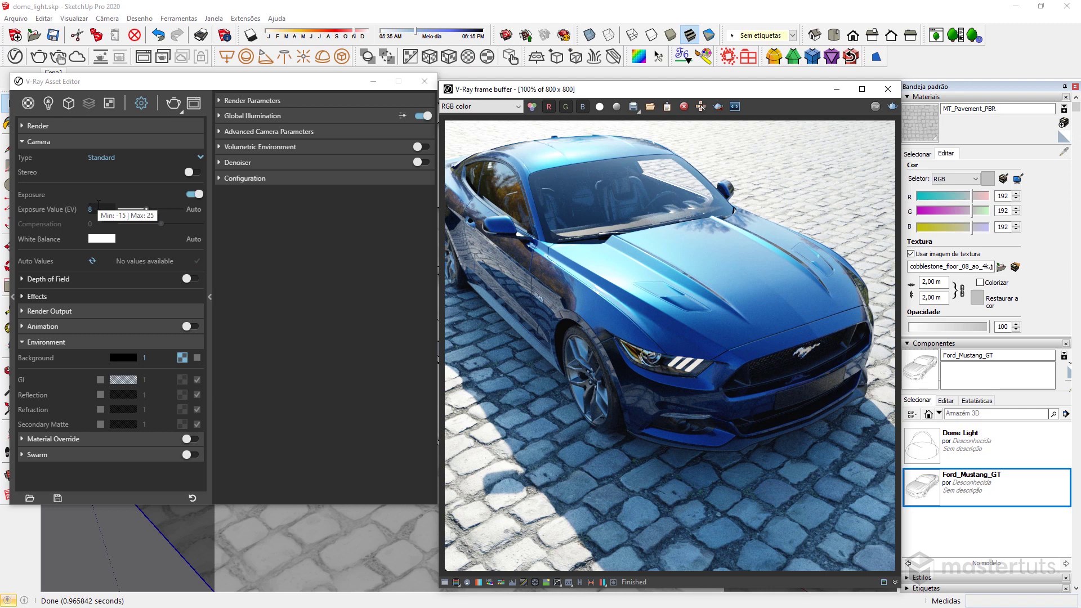
{"action": "left_click", "coordinate": [107, 205]}
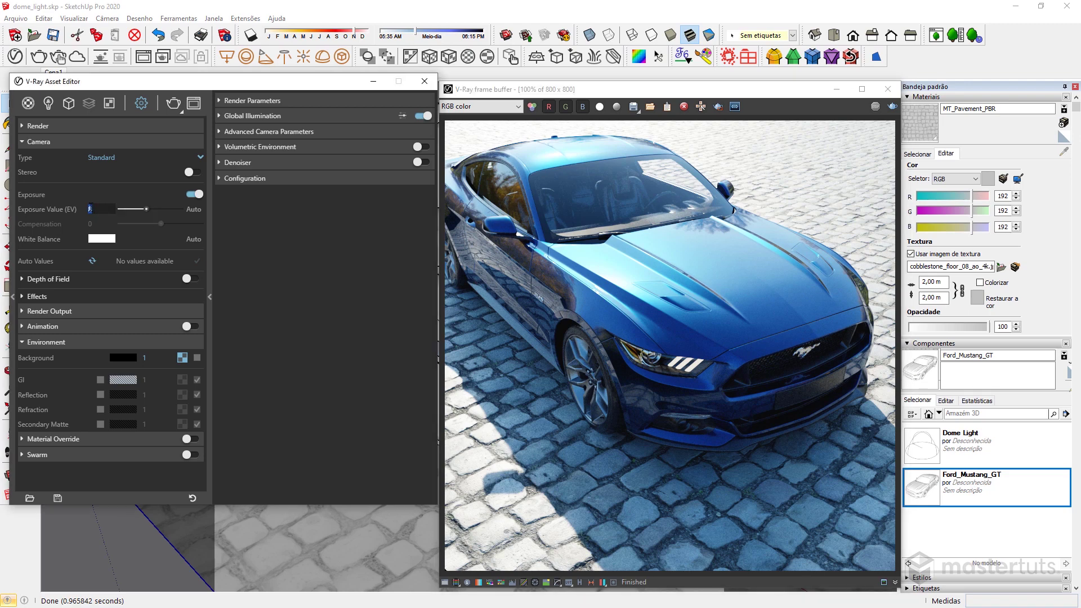
{"action": "double_click", "coordinate": [113, 204]}
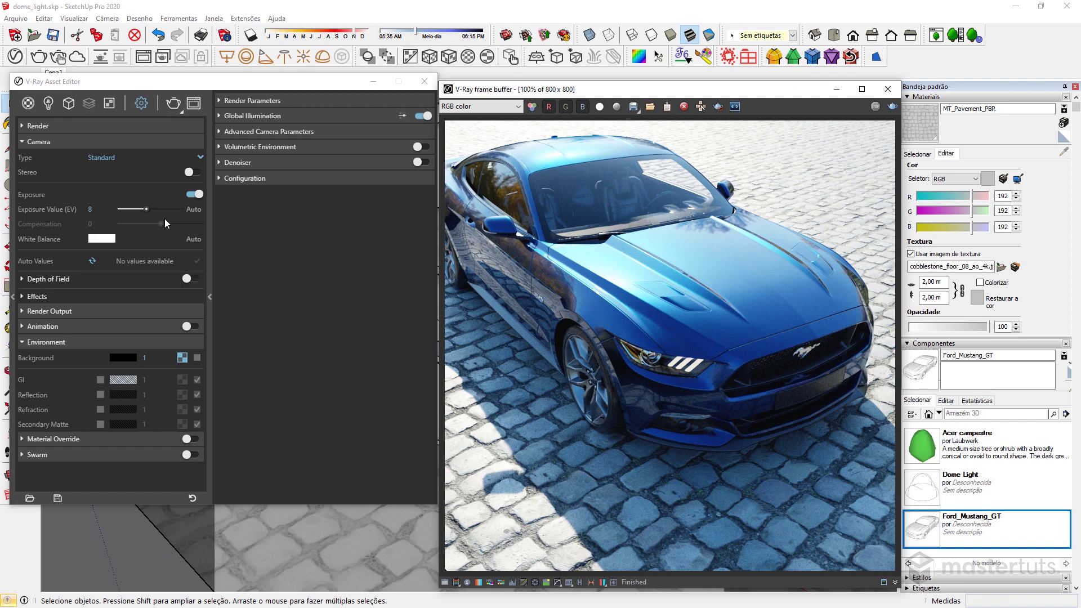
{"action": "left_click", "coordinate": [195, 213]}
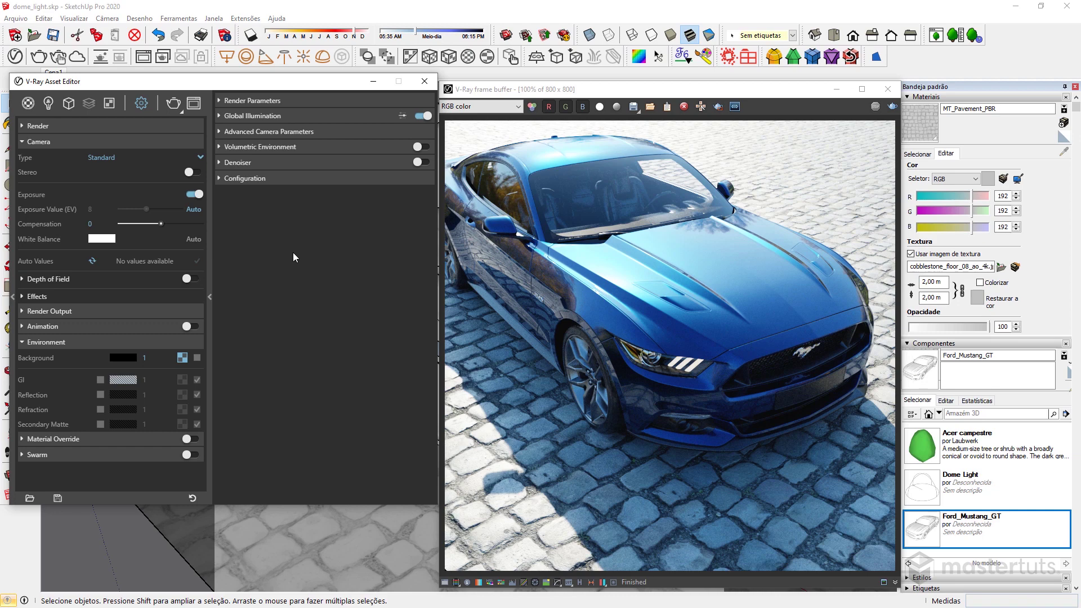
{"action": "left_click", "coordinate": [893, 106]}
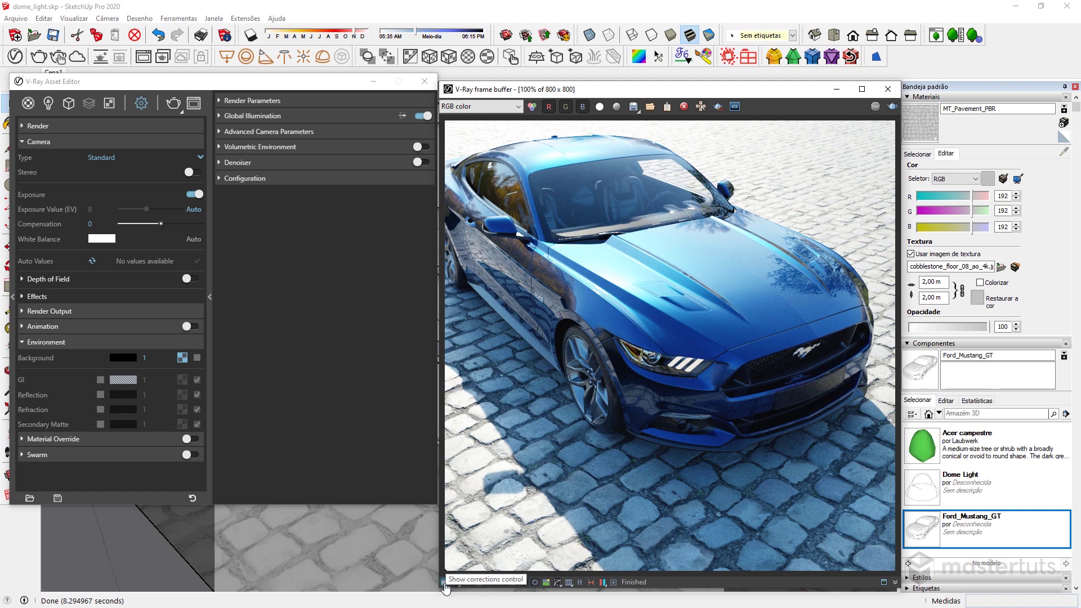
Lower the corrections Exposure slightly and raise the Curve, then close both V-Ray windows.
{"action": "left_click", "coordinate": [445, 583]}
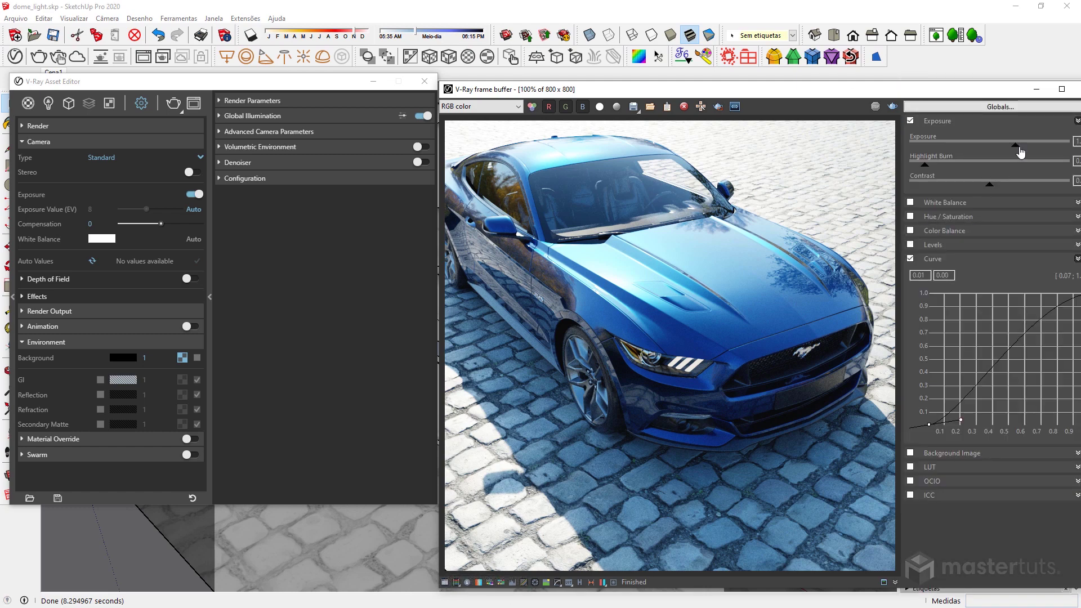
{"action": "left_click_drag", "start_coordinate": [1017, 148], "coordinate": [1008, 153]}
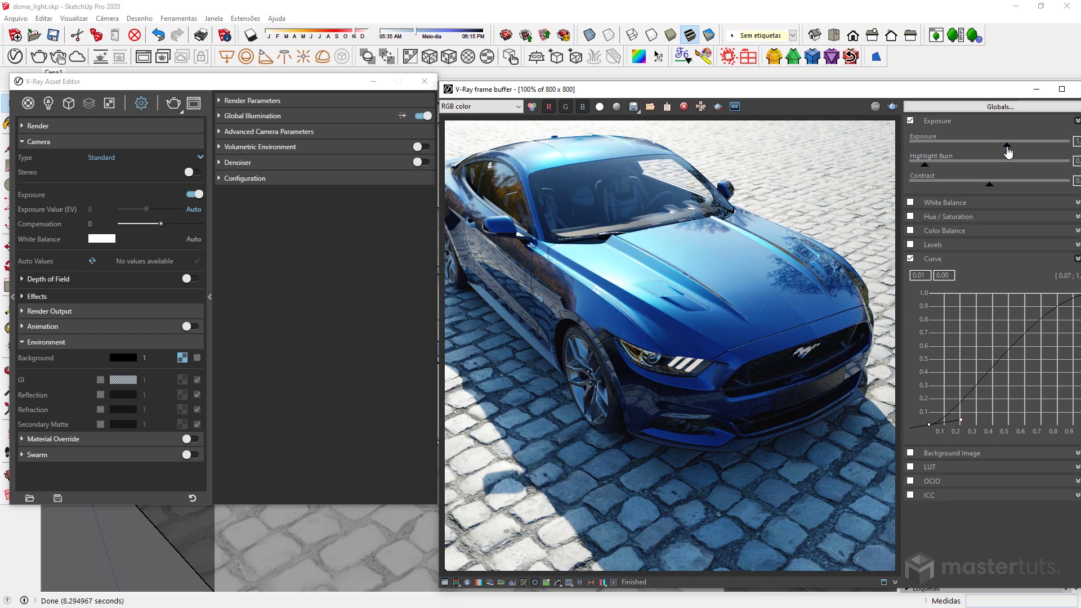
{"action": "mouse_move", "coordinate": [961, 420]}
{"action": "left_mouse_down"}
{"action": "mouse_move", "coordinate": [963, 400]}
{"action": "mouse_move", "coordinate": [972, 408]}
{"action": "left_mouse_up"}
{"action": "left_click", "coordinate": [374, 83]}
{"action": "left_click", "coordinate": [1037, 89]}
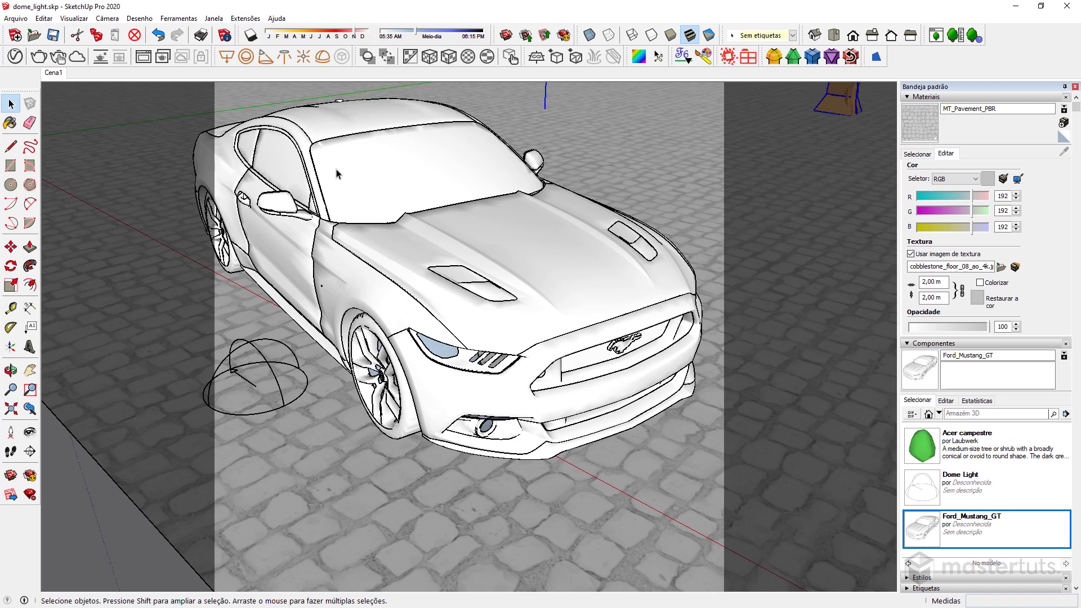
Set the Dome Light HDR texture's Rotate H to 90° and render the Mustang again.
{"action": "left_click", "coordinate": [14, 56]}
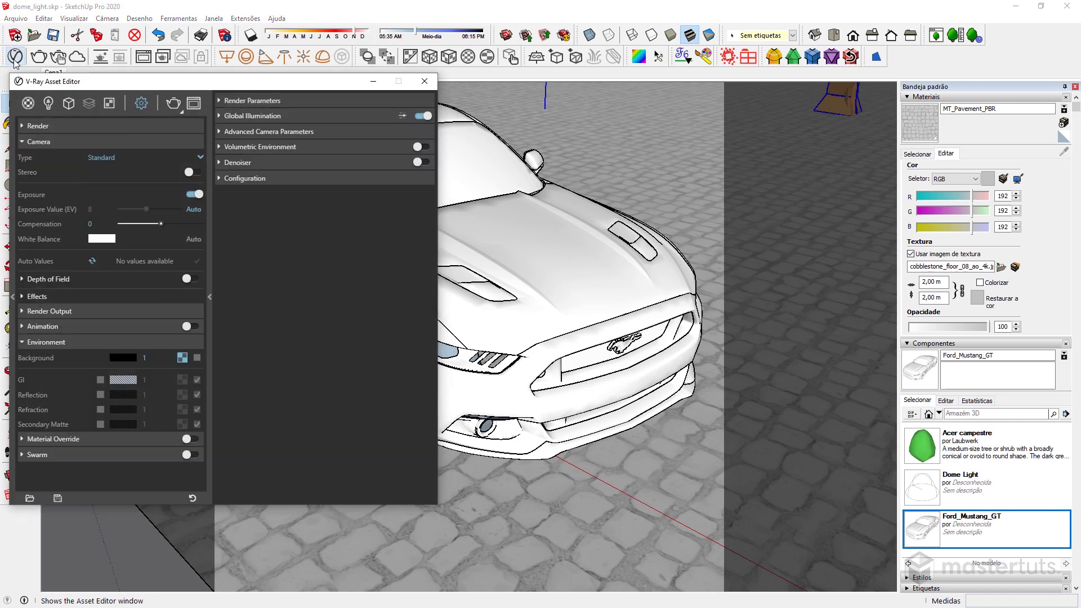
{"action": "left_click", "coordinate": [49, 103]}
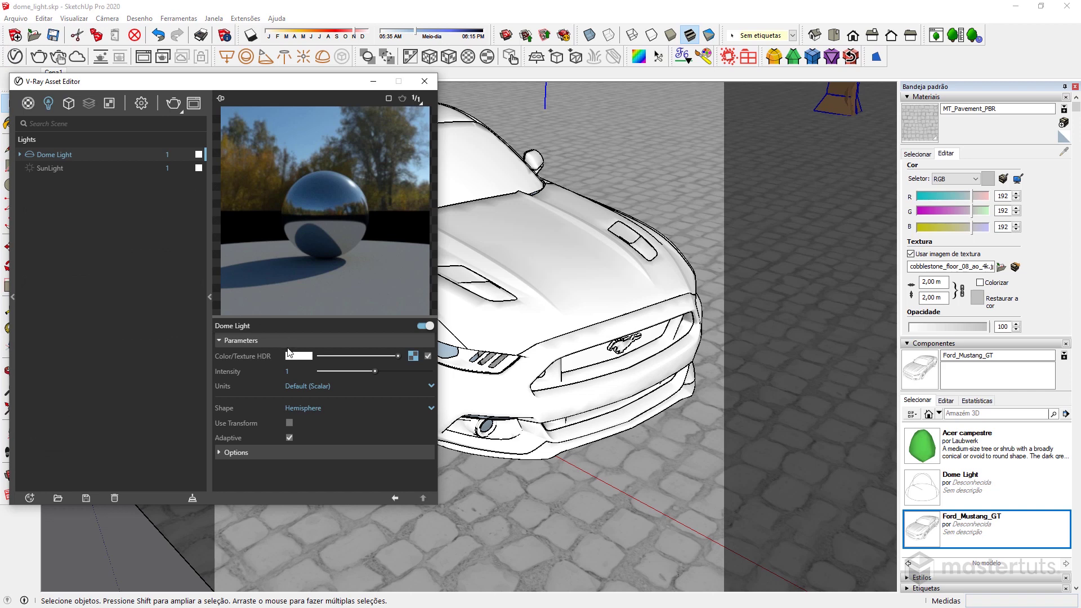
{"action": "left_click", "coordinate": [409, 358]}
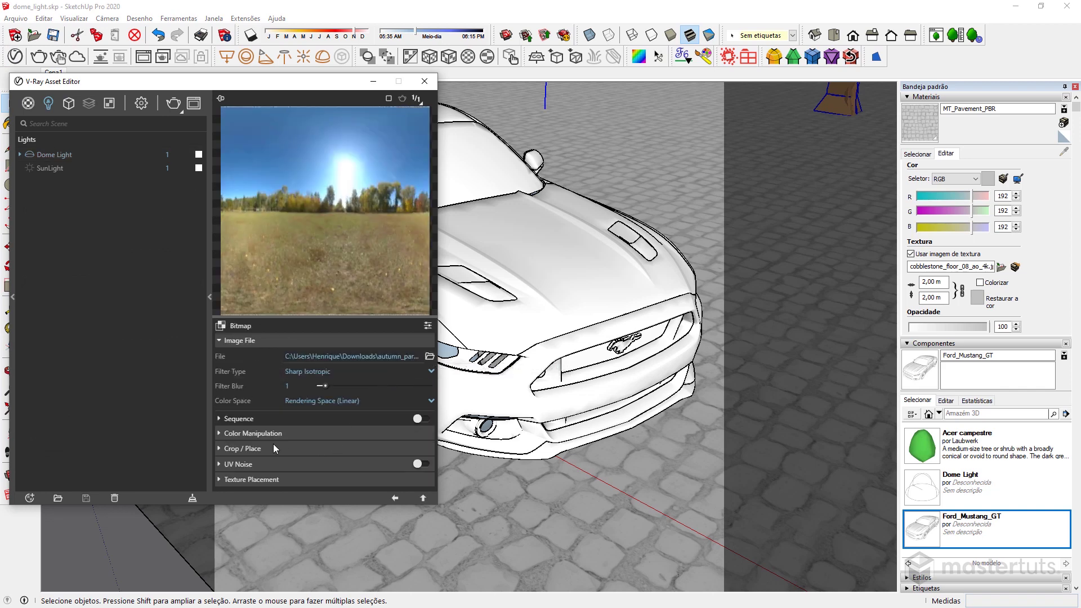
{"action": "left_click", "coordinate": [255, 478]}
{"action": "scroll", "coordinate": [304, 439], "scroll_direction": "down", "scroll_amount": 5}
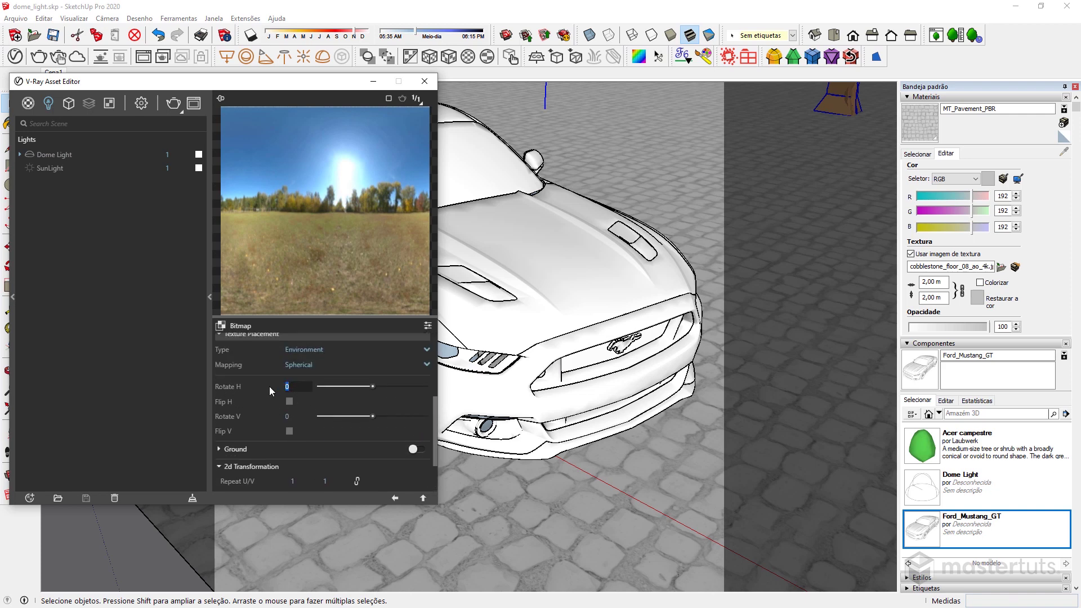
{"action": "type", "text": "8"}
{"action": "type", "text": "0"}
{"action": "key", "text": "Return"}
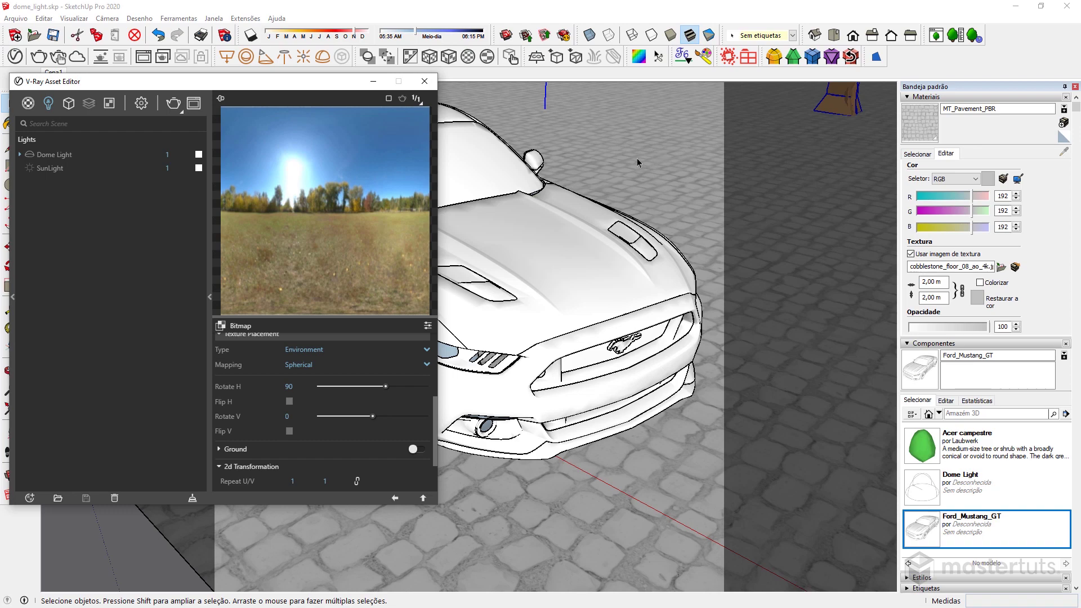
{"action": "left_click", "coordinate": [39, 57]}
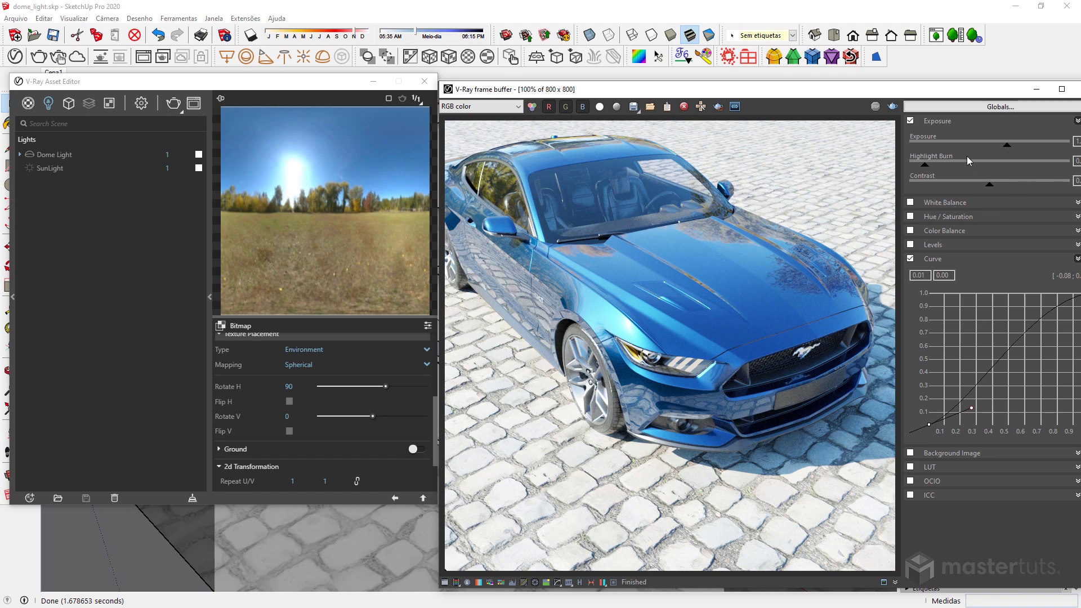
Nudge the render exposure down, then go from the HDRI bitmap settings back to the Dome Light parameters.
{"action": "left_click_drag", "start_coordinate": [1008, 148], "coordinate": [1000, 150]}
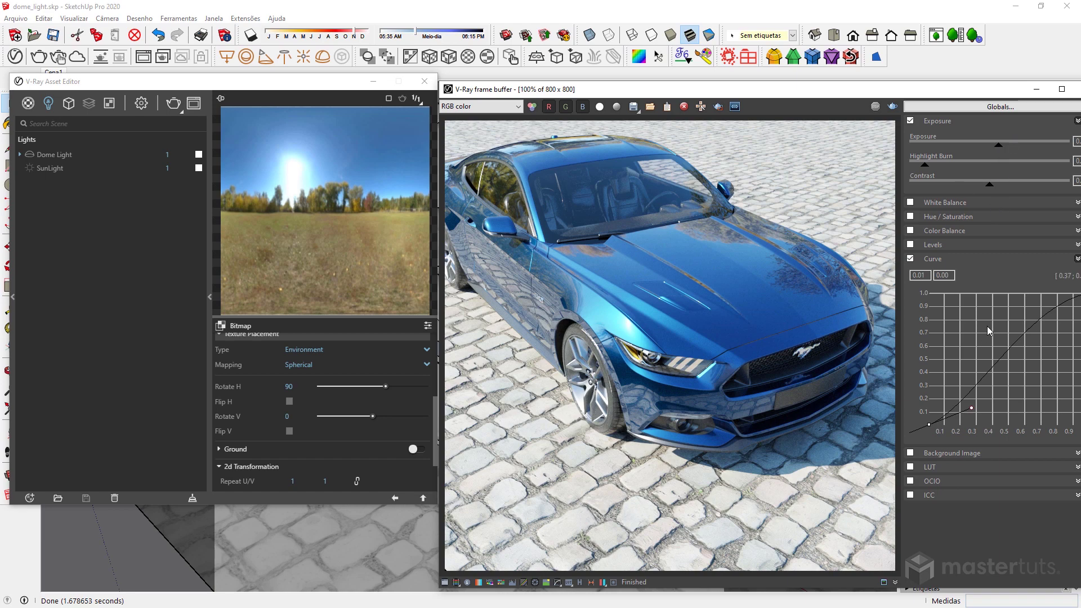
{"action": "left_click", "coordinate": [328, 424]}
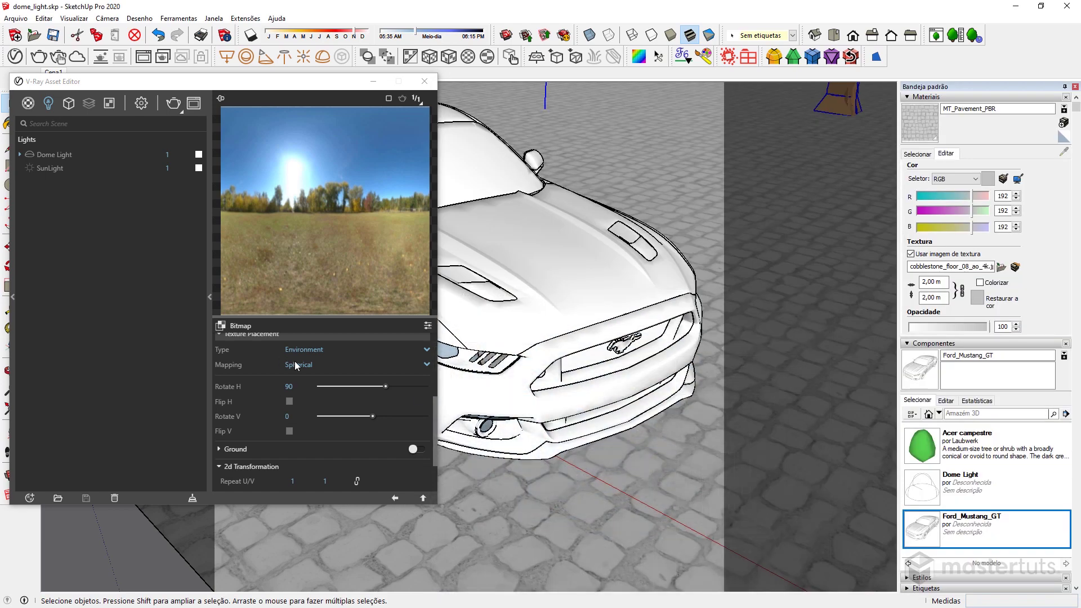
{"action": "scroll", "coordinate": [298, 362], "scroll_direction": "up", "scroll_amount": 3}
{"action": "scroll", "coordinate": [361, 395], "scroll_direction": "down", "scroll_amount": 5}
{"action": "scroll", "coordinate": [366, 423], "scroll_direction": "down", "scroll_amount": 3}
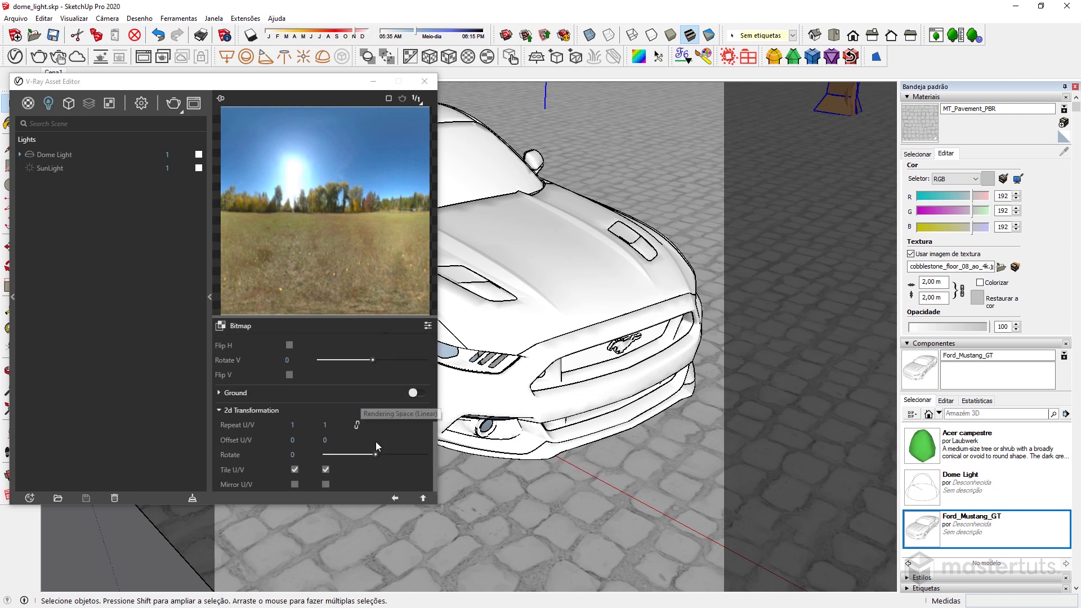
{"action": "left_click", "coordinate": [395, 498]}
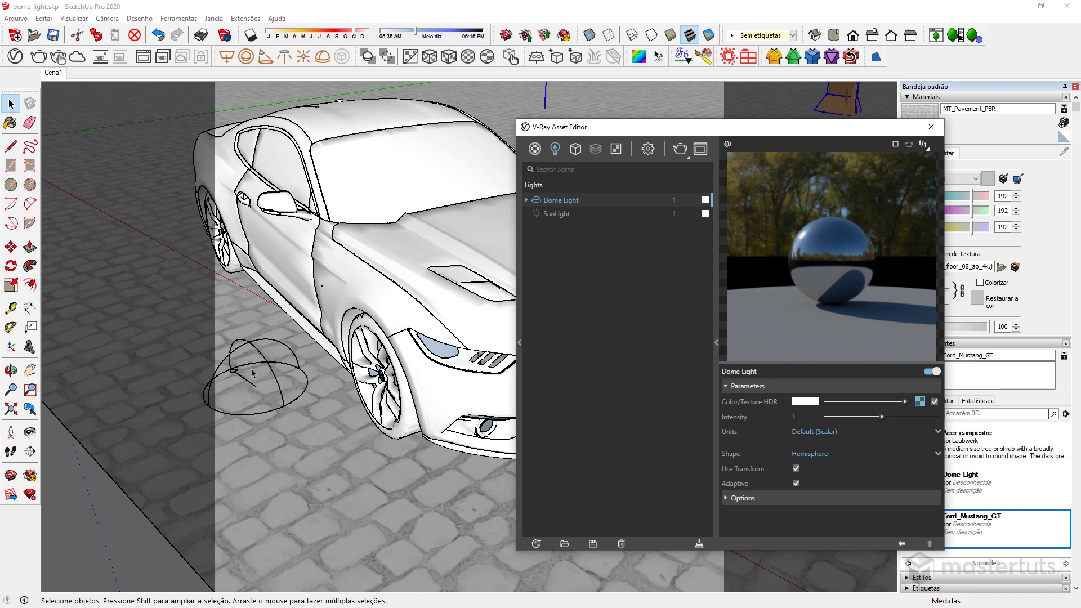
Measure the automatic camera exposure and apply it as Exposure Value 6.456.
{"action": "left_click", "coordinate": [647, 149]}
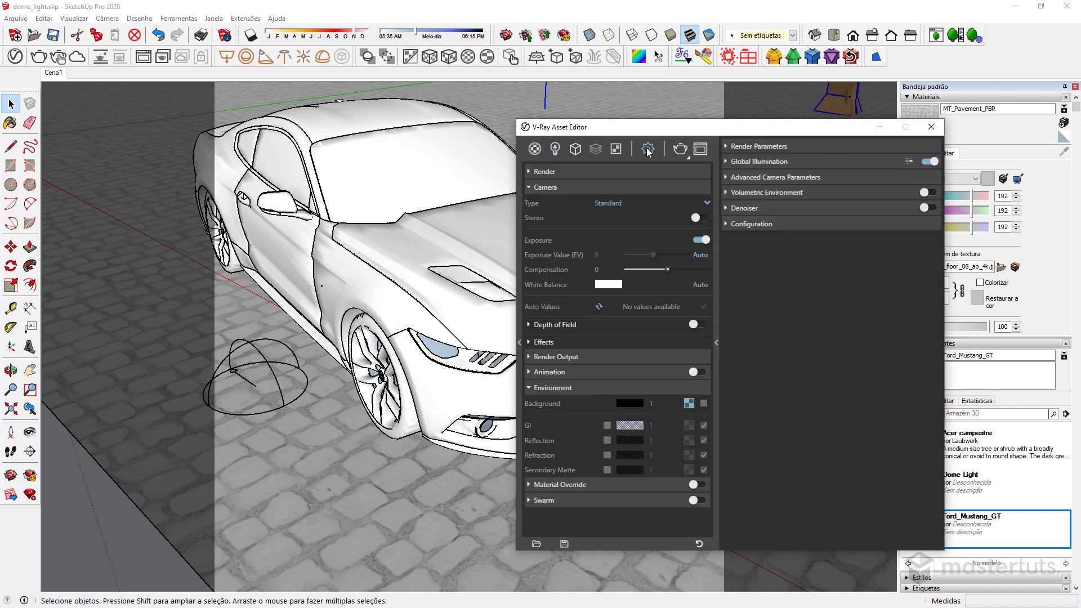
{"action": "left_click", "coordinate": [599, 308]}
{"action": "left_click", "coordinate": [704, 307]}
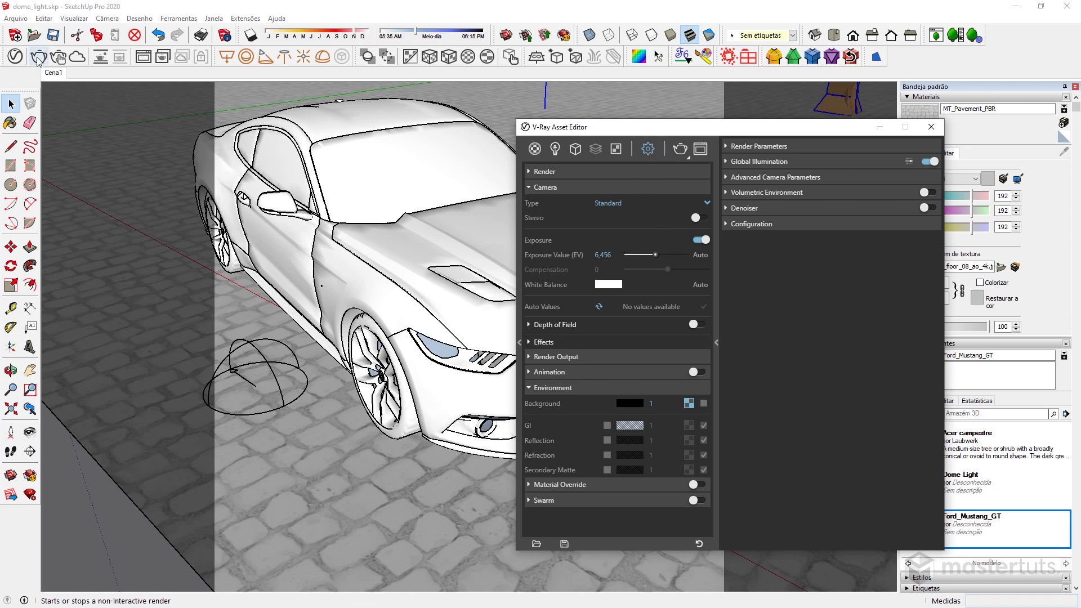
Start an Interactive Render locked to the camera and select the dome light.
{"action": "left_click", "coordinate": [63, 103]}
{"action": "left_click", "coordinate": [58, 56]}
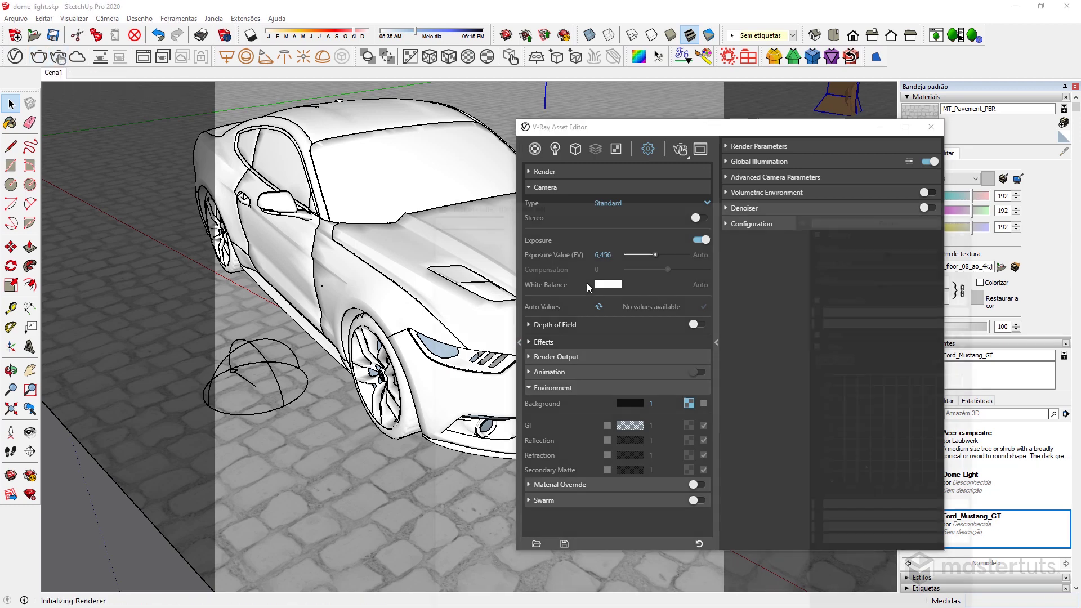
{"action": "left_click", "coordinate": [201, 61]}
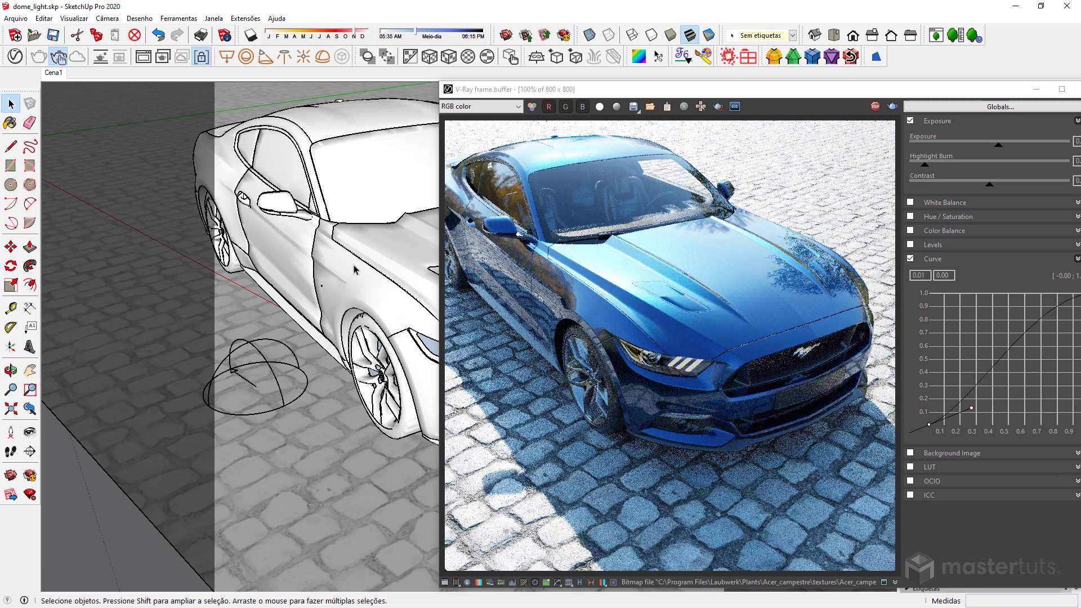
{"action": "middle_click_drag", "start_coordinate": [353, 269], "coordinate": [463, 276]}
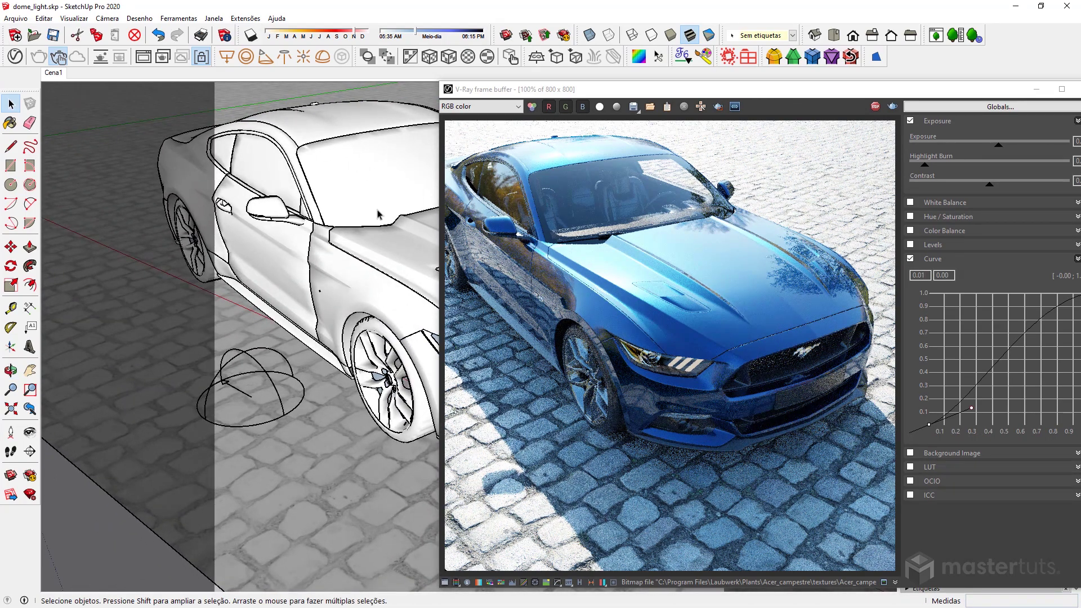
{"action": "middle_click_drag", "start_coordinate": [251, 354], "coordinate": [257, 360]}
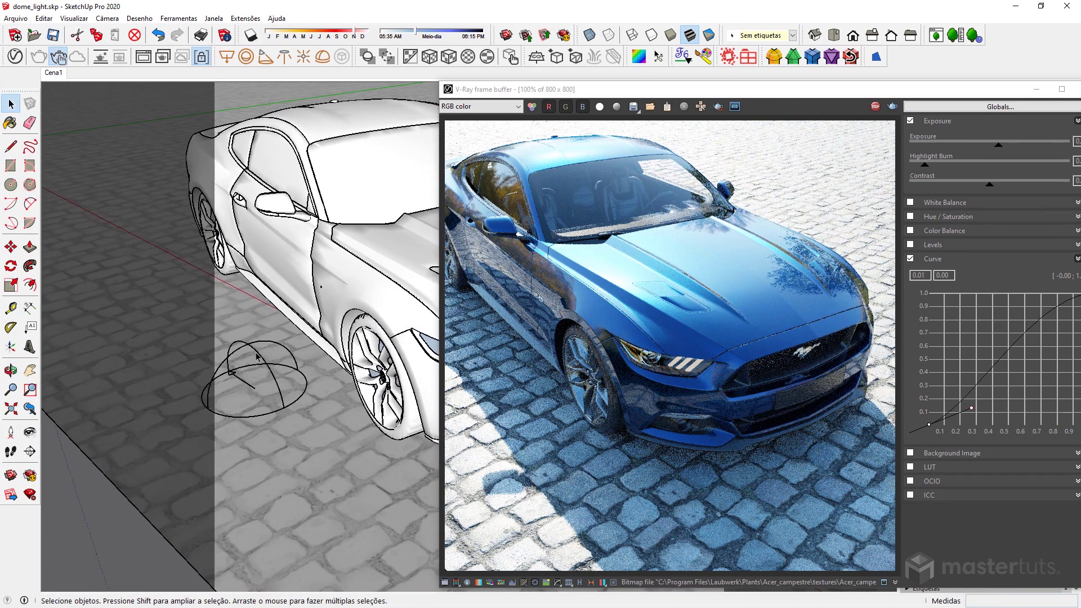
{"action": "left_click", "coordinate": [259, 364]}
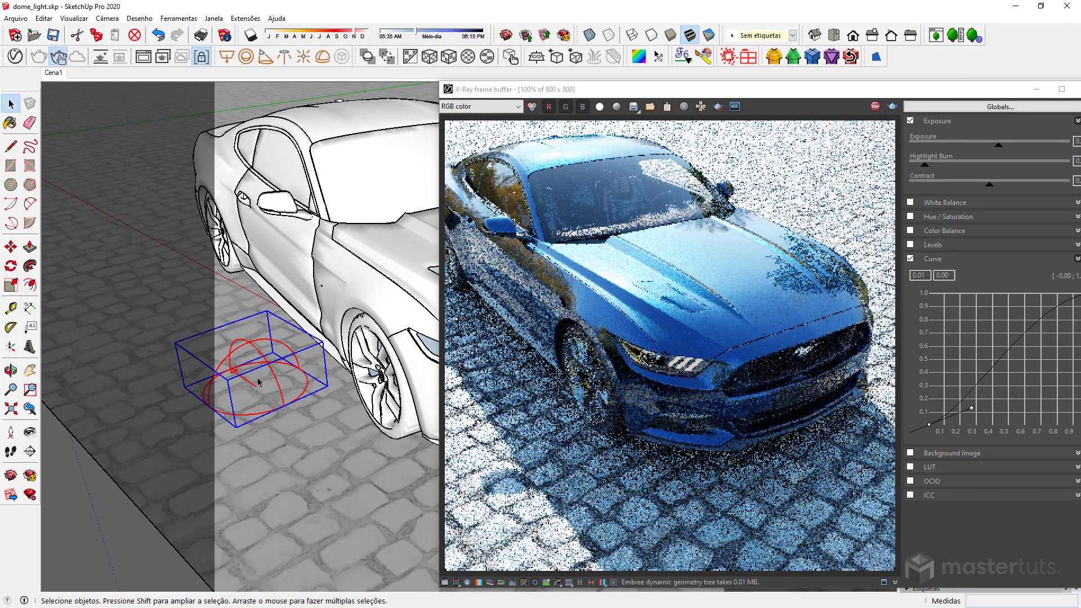
Rotate the dome light on the ground plane to about 117.9°.
{"action": "key", "text": "q"}
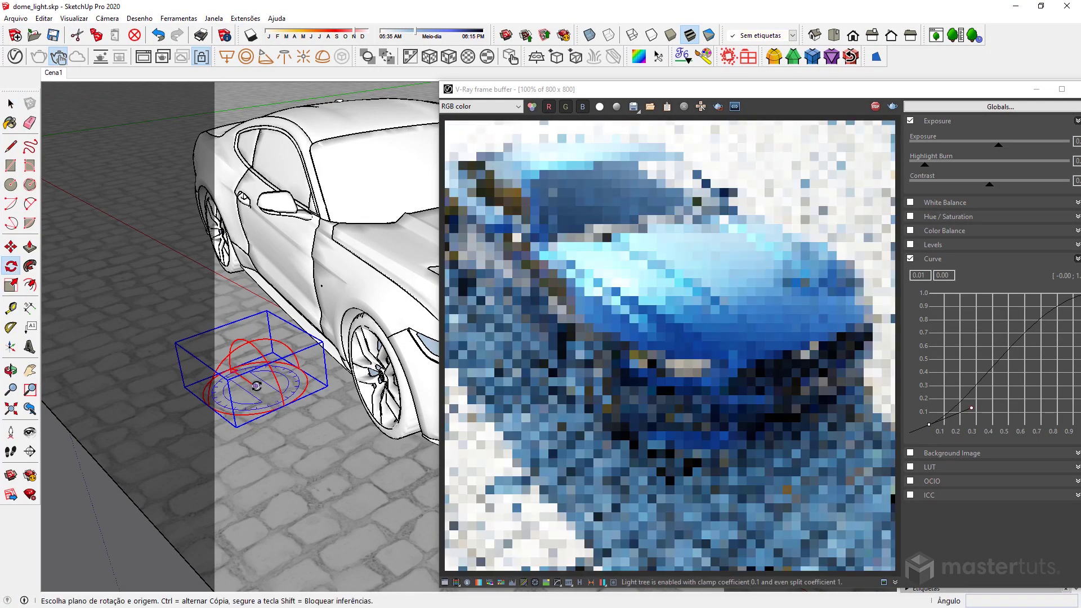
{"action": "left_click_drag", "start_coordinate": [256, 387], "coordinate": [244, 381]}
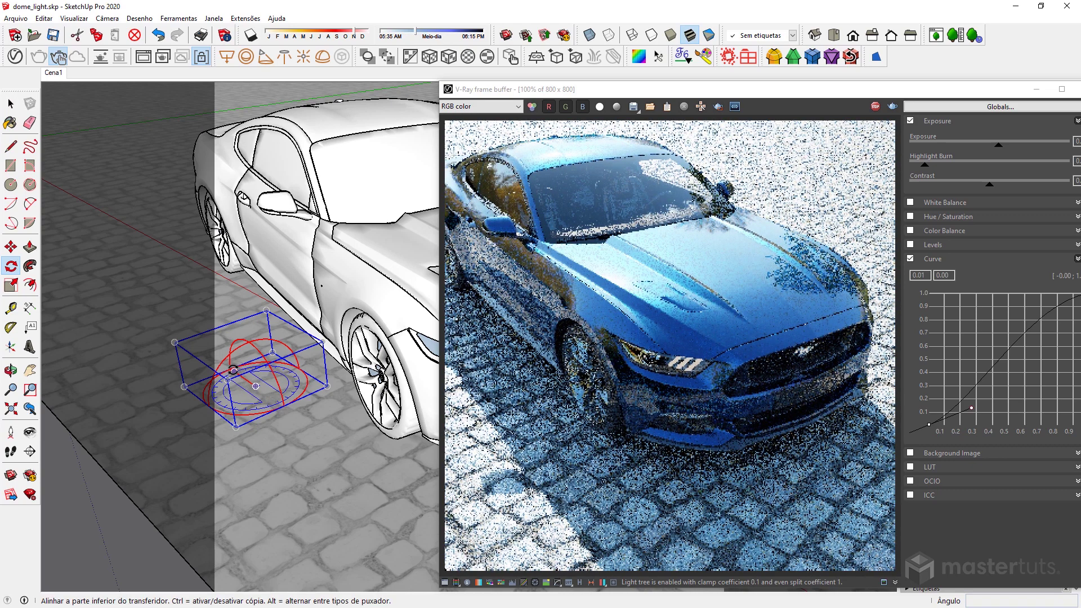
{"action": "left_click", "coordinate": [233, 370]}
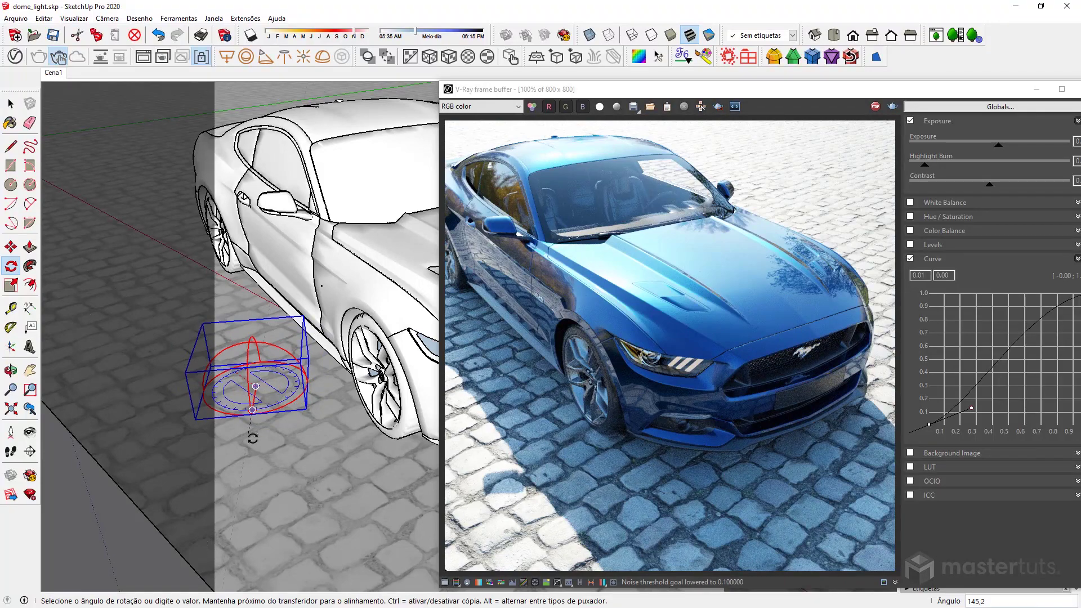
{"action": "left_click", "coordinate": [253, 438]}
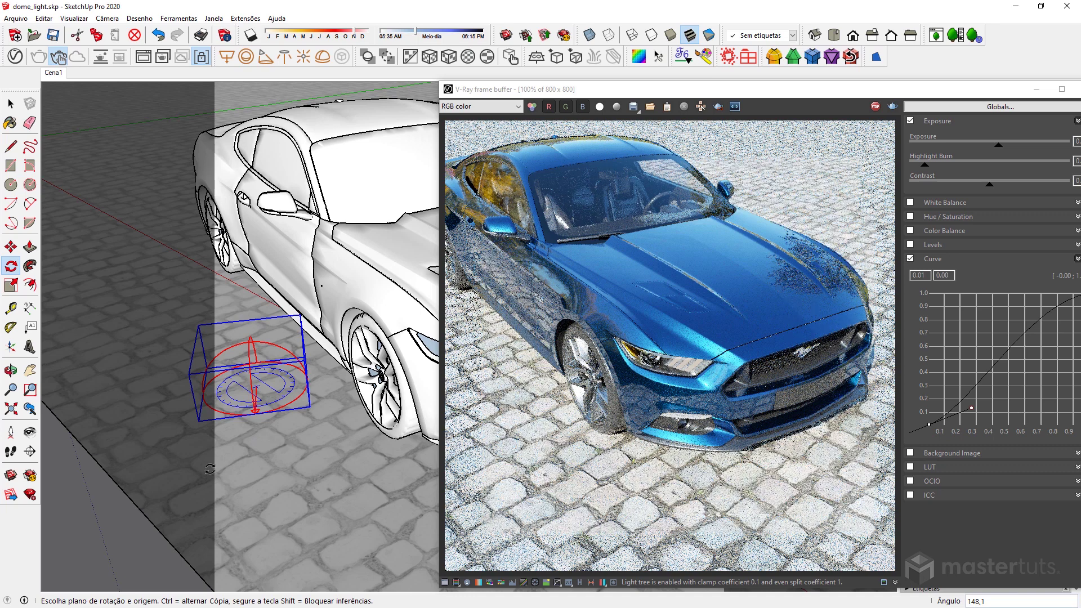
{"action": "left_click_drag", "start_coordinate": [258, 387], "coordinate": [256, 411]}
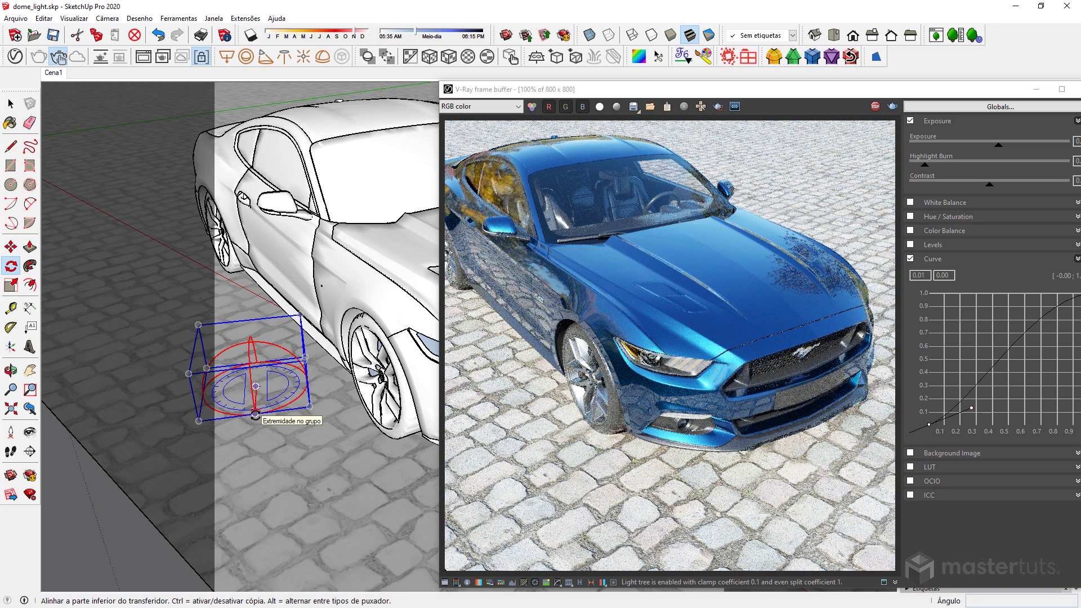
{"action": "left_click", "coordinate": [258, 417]}
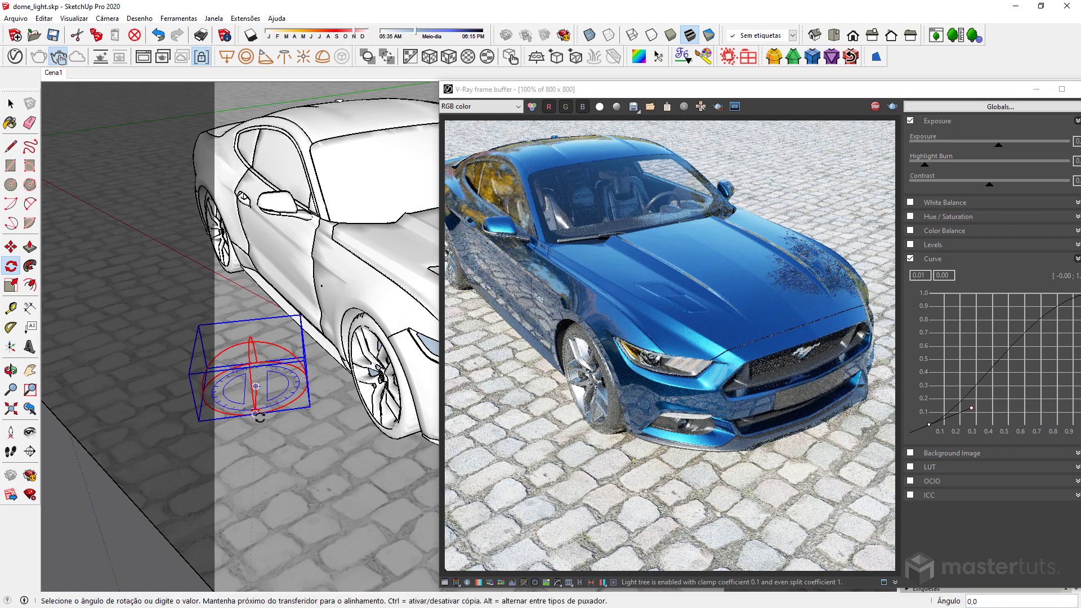
{"action": "left_click", "coordinate": [321, 374]}
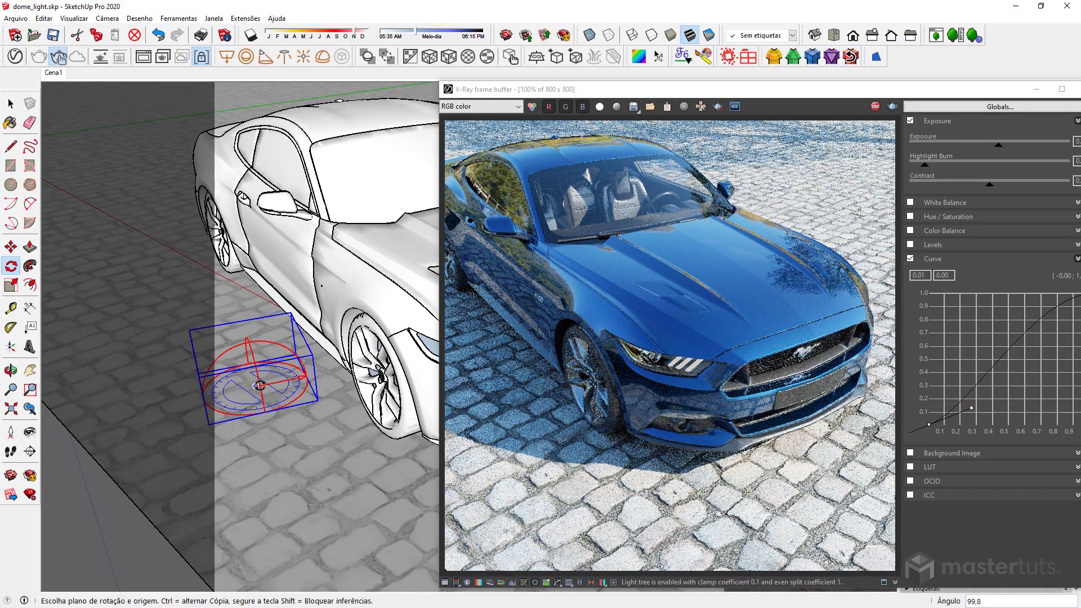
{"action": "left_click", "coordinate": [257, 386]}
{"action": "left_click", "coordinate": [305, 378]}
{"action": "left_click", "coordinate": [266, 373]}
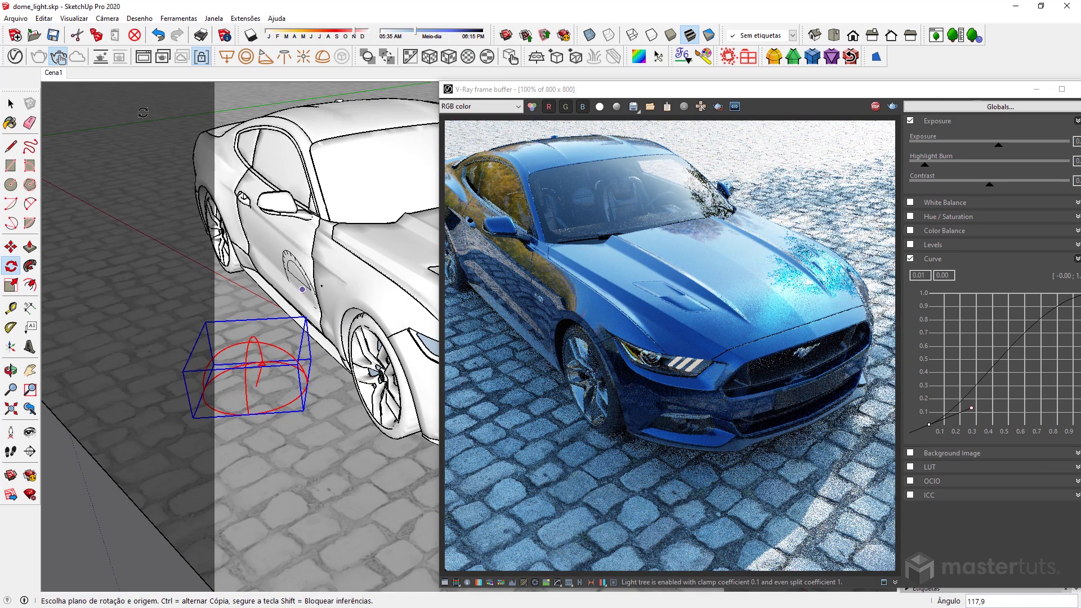
Open the camera settings clear of the render and enter an Exposure Value of 8.
{"action": "left_click", "coordinate": [16, 58]}
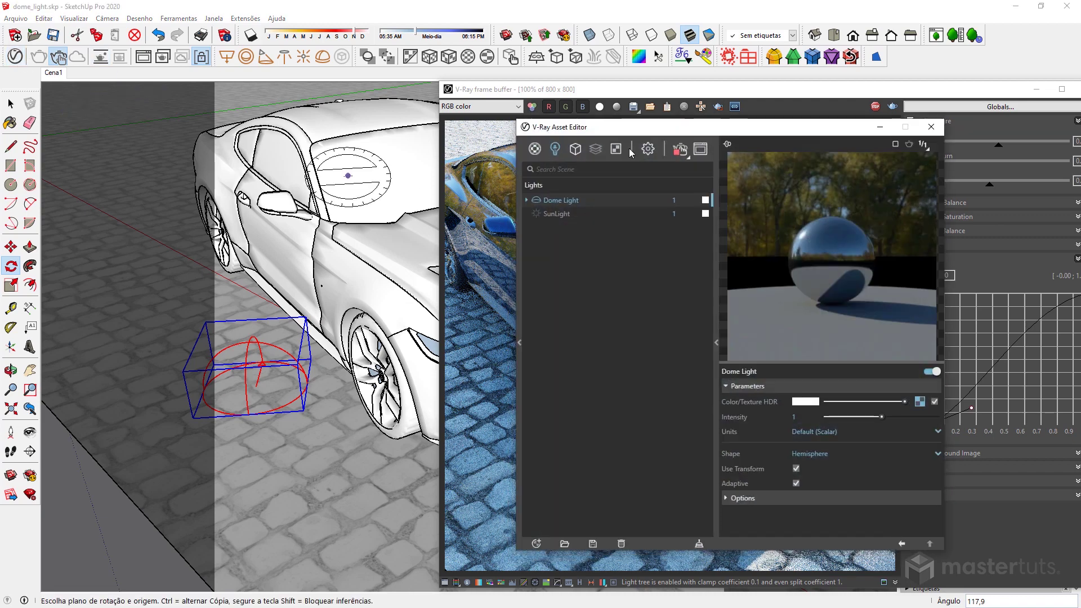
{"action": "left_click", "coordinate": [648, 150]}
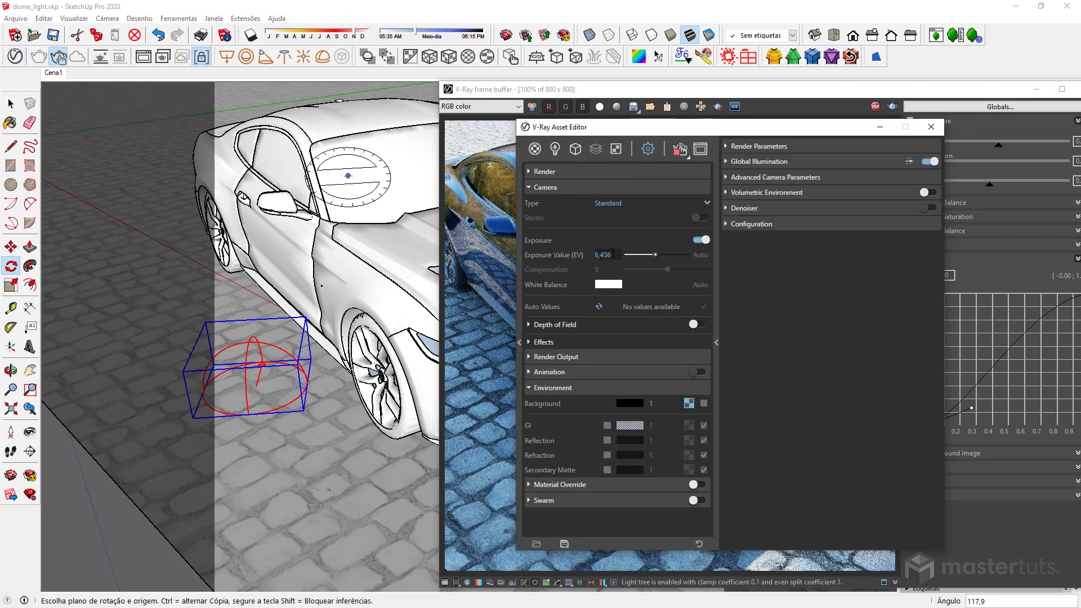
{"action": "left_click_drag", "start_coordinate": [591, 126], "coordinate": [94, 85]}
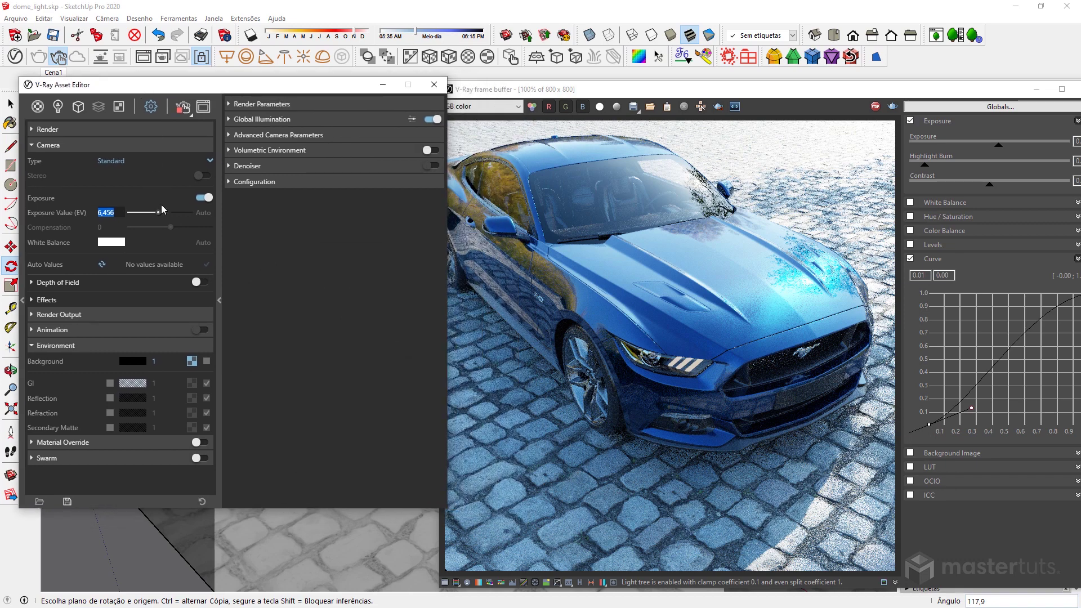
{"action": "type", "text": "8"}
{"action": "key", "text": "Return"}
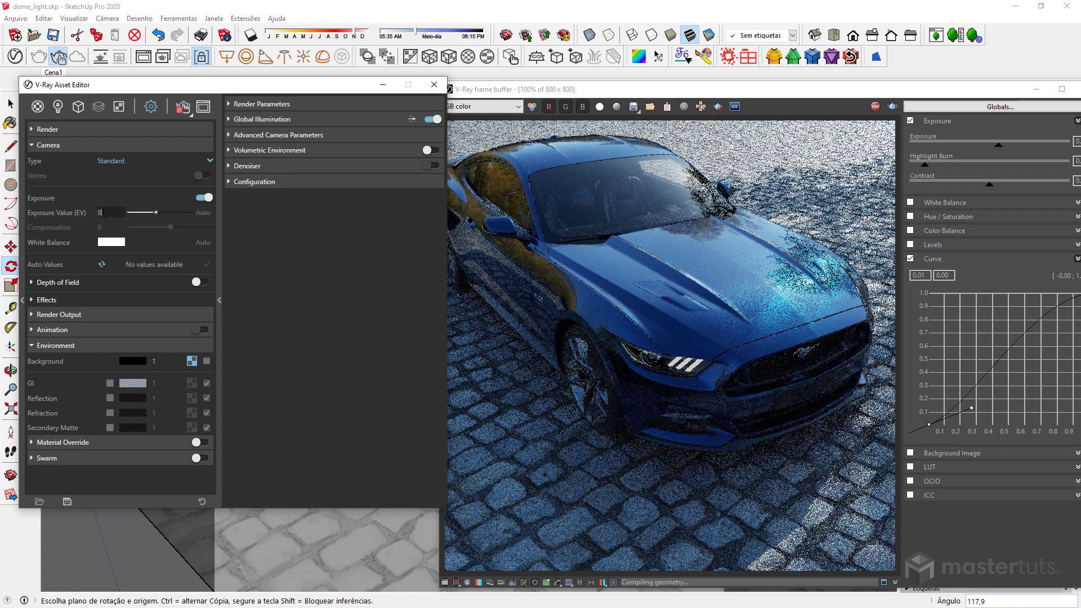
Change the camera Exposure Value to 7 and slightly lower the frame buffer exposure.
{"action": "double_click", "coordinate": [101, 212]}
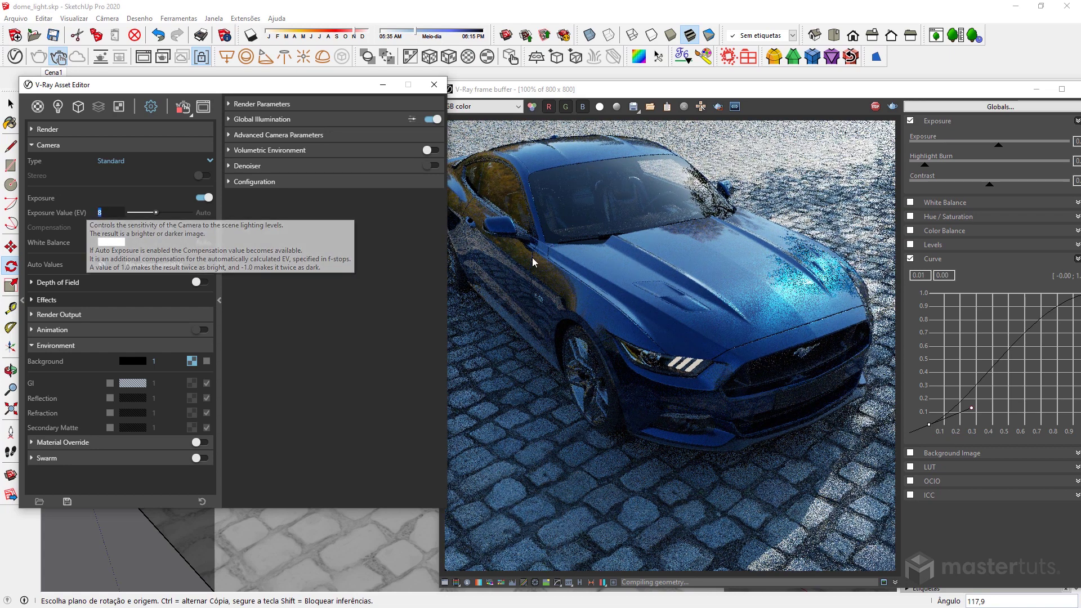
{"action": "type", "text": "7"}
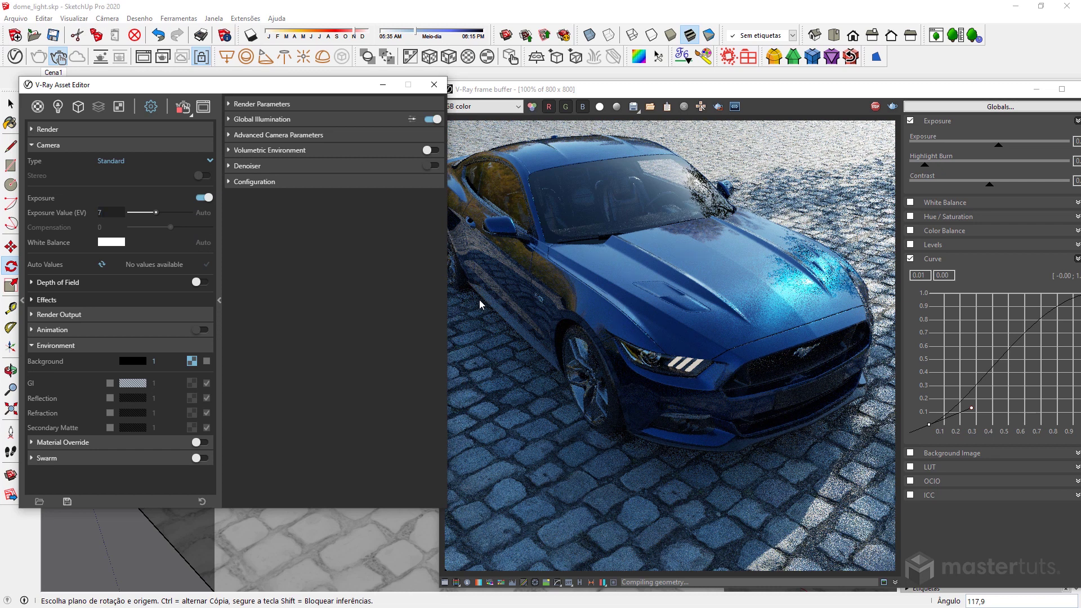
{"action": "key", "text": "BackSpace"}
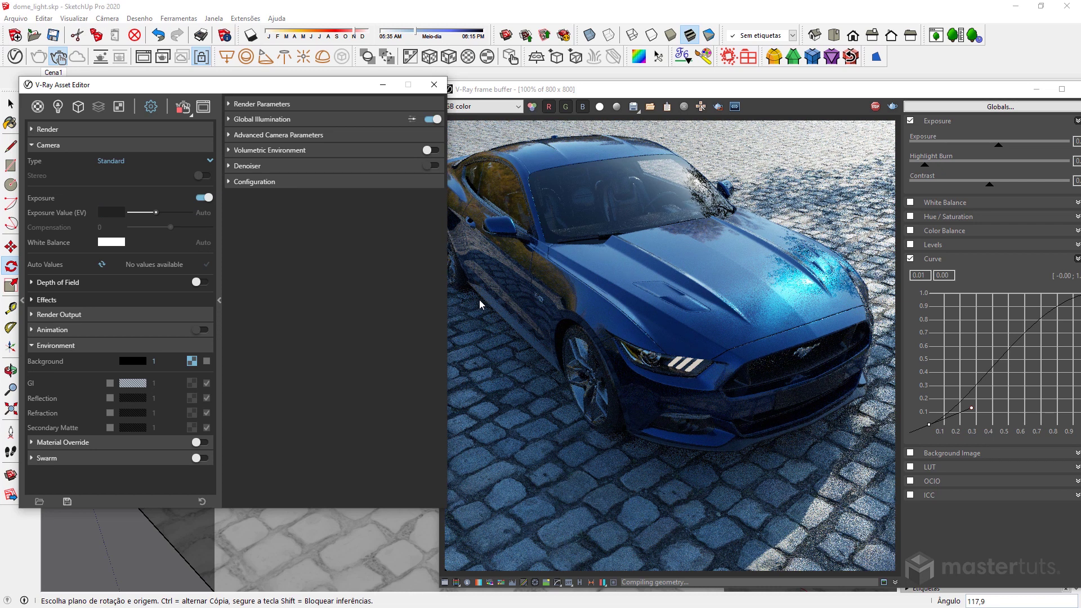
{"action": "type", "text": "7"}
{"action": "key", "text": "Return"}
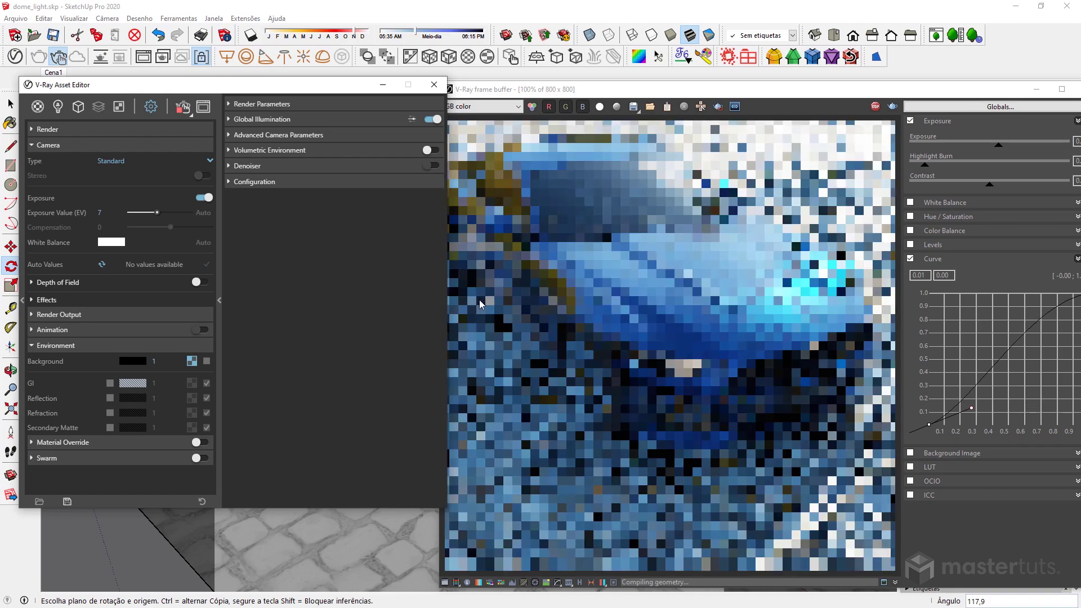
{"action": "left_click", "coordinate": [998, 147]}
{"action": "left_click_drag", "start_coordinate": [998, 149], "coordinate": [996, 149]}
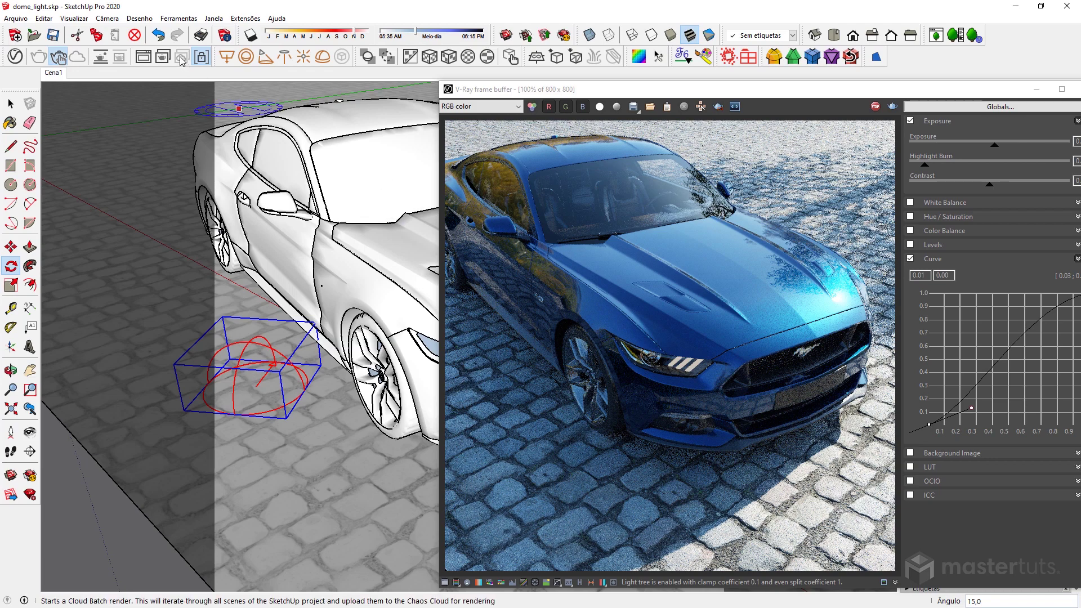
Unlock the render camera and orbit close to the Mustang's side mirror and door.
{"action": "left_click", "coordinate": [201, 56]}
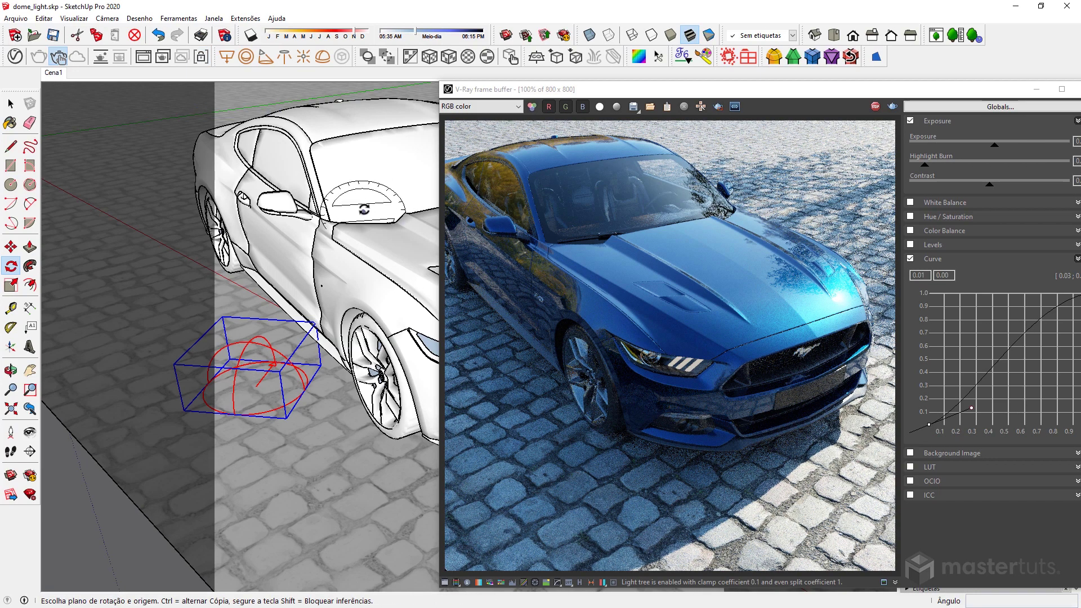
{"action": "mouse_move", "coordinate": [367, 209]}
{"action": "middle_mouse_down"}
{"action": "mouse_move", "coordinate": [363, 232]}
{"action": "mouse_move", "coordinate": [401, 269]}
{"action": "mouse_move", "coordinate": [380, 262]}
{"action": "mouse_move", "coordinate": [332, 288]}
{"action": "mouse_move", "coordinate": [358, 289]}
{"action": "middle_mouse_up"}
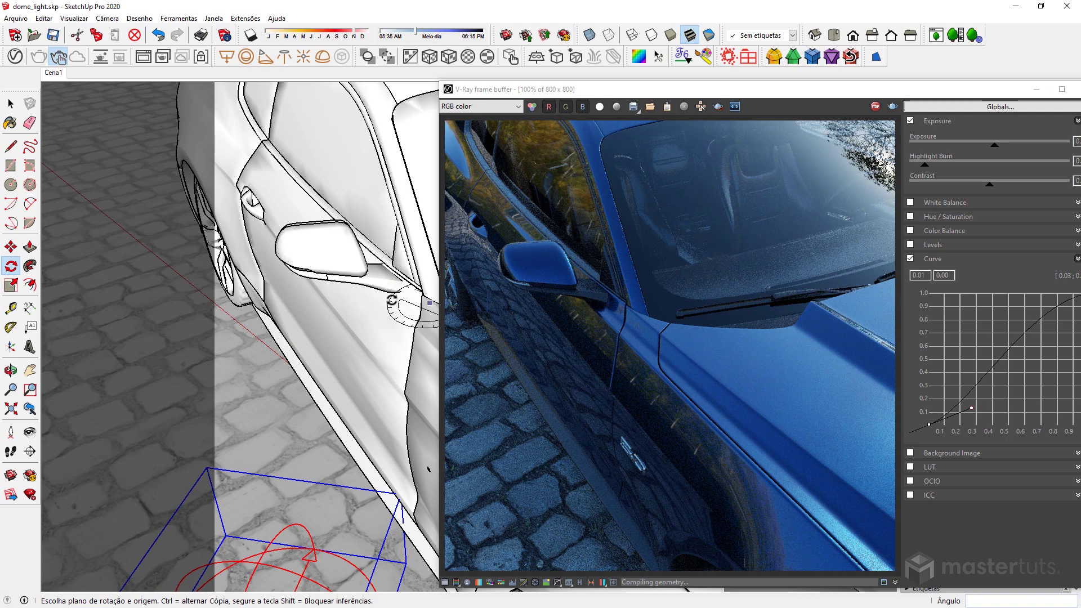
{"action": "mouse_move", "coordinate": [386, 281]}
{"action": "middle_mouse_down"}
{"action": "mouse_move", "coordinate": [291, 294]}
{"action": "mouse_move", "coordinate": [284, 283]}
{"action": "middle_mouse_up"}
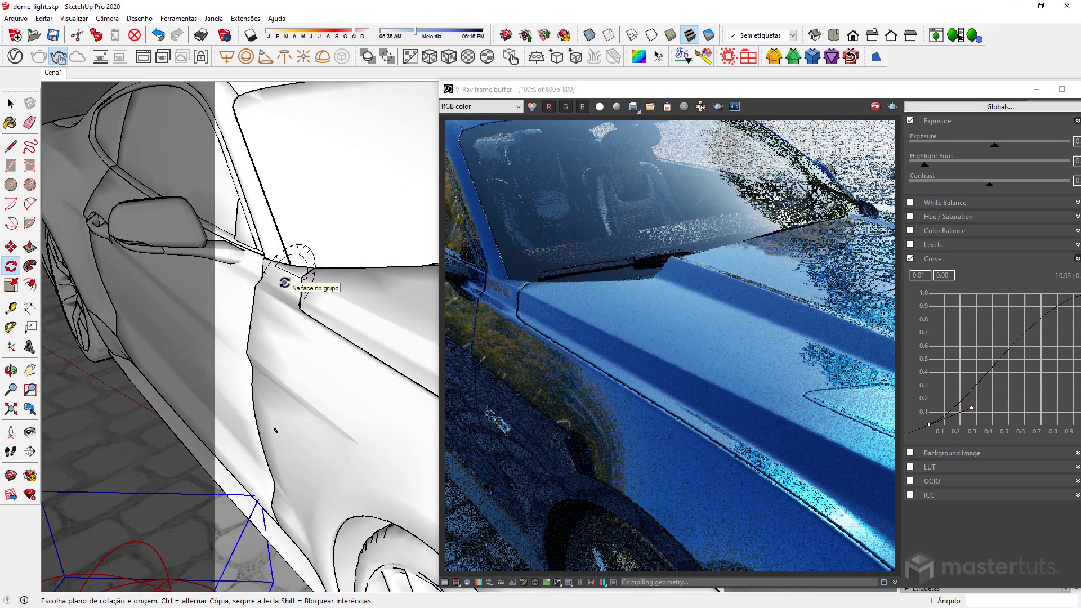